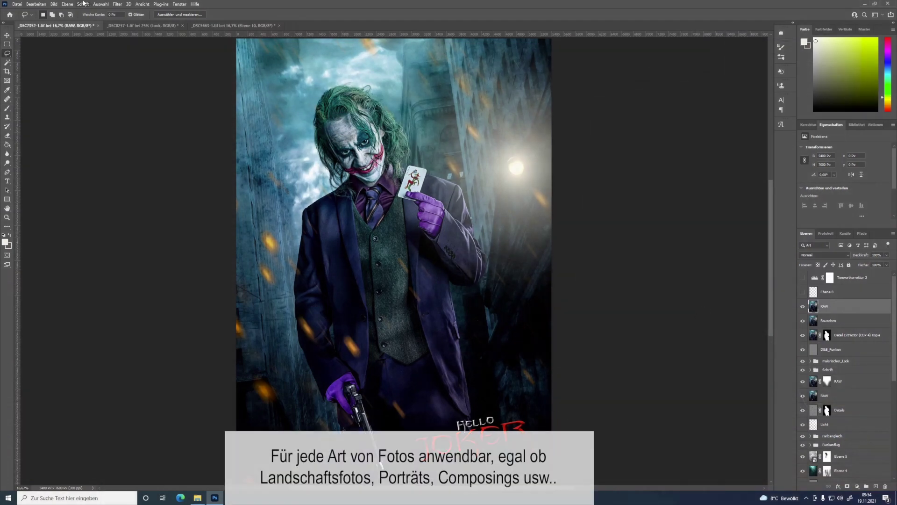
Open the Camera Raw filter on the Joker poster, view Masking, then close without applying
click(117, 4)
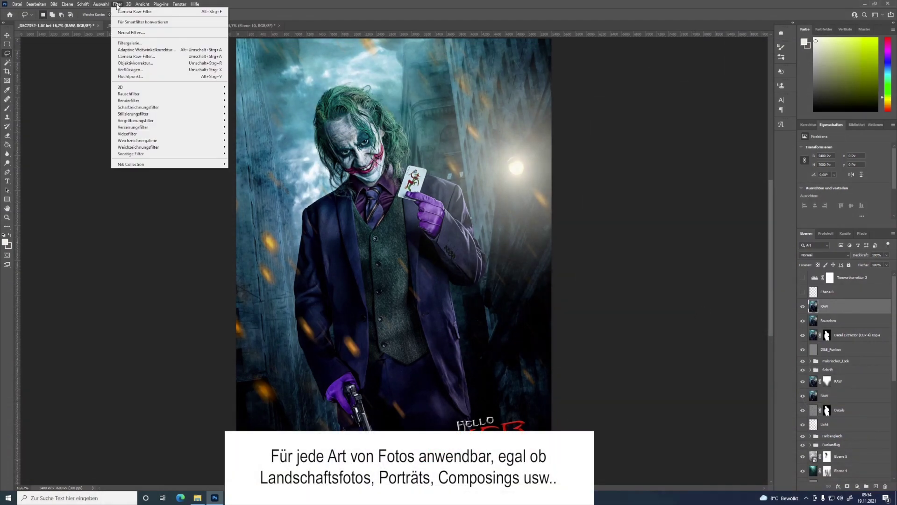
click(161, 57)
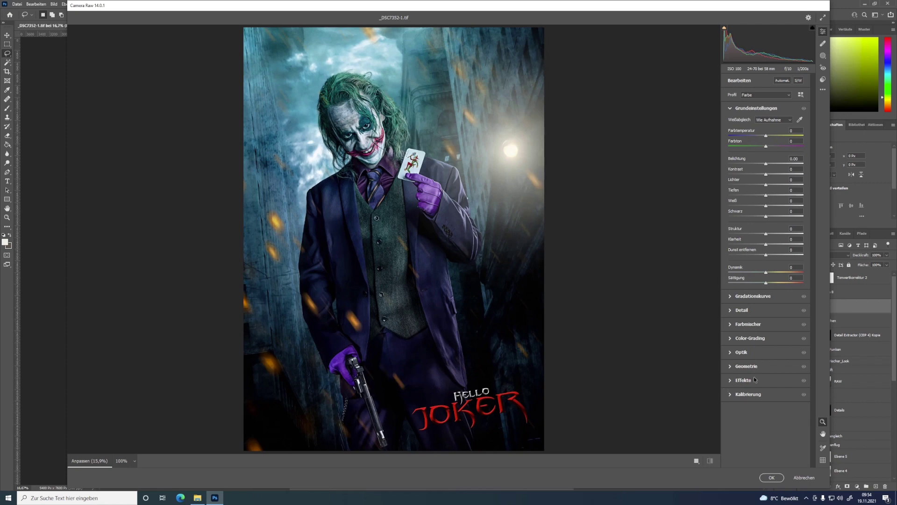
click(824, 56)
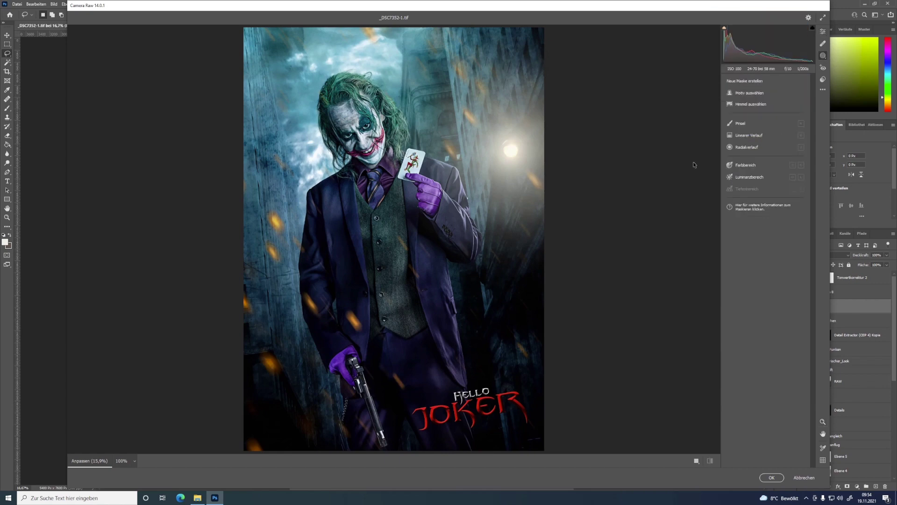
key(Return)
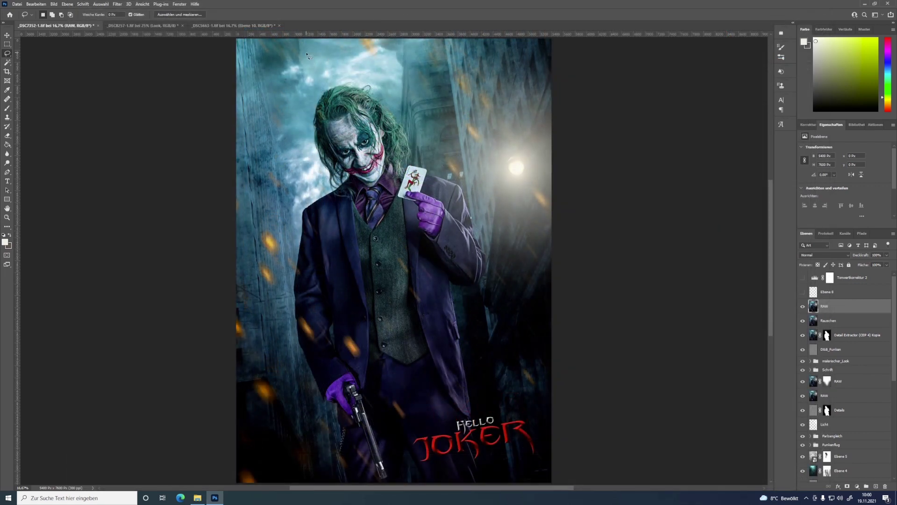
Cycle between the waterfall, guitarist and Joker poster documents, ending on the Joker poster
click(155, 26)
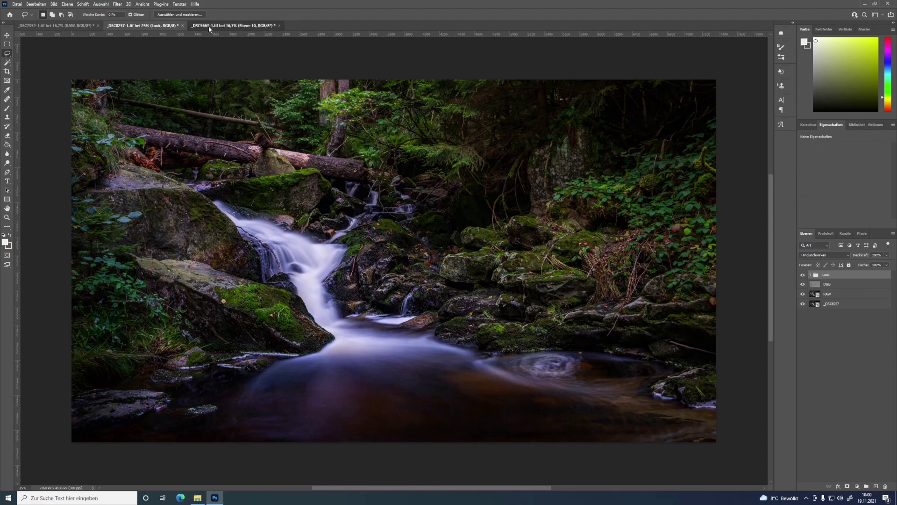
click(208, 26)
click(74, 27)
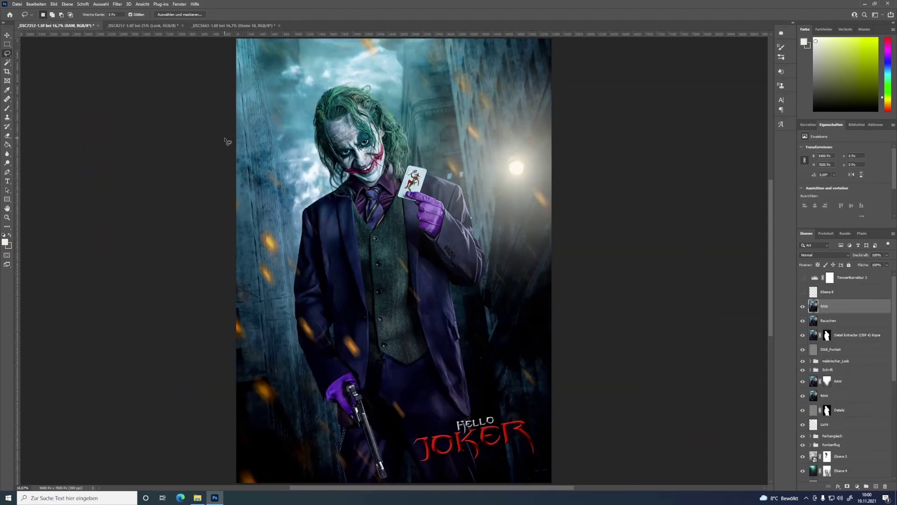
click(159, 25)
click(238, 26)
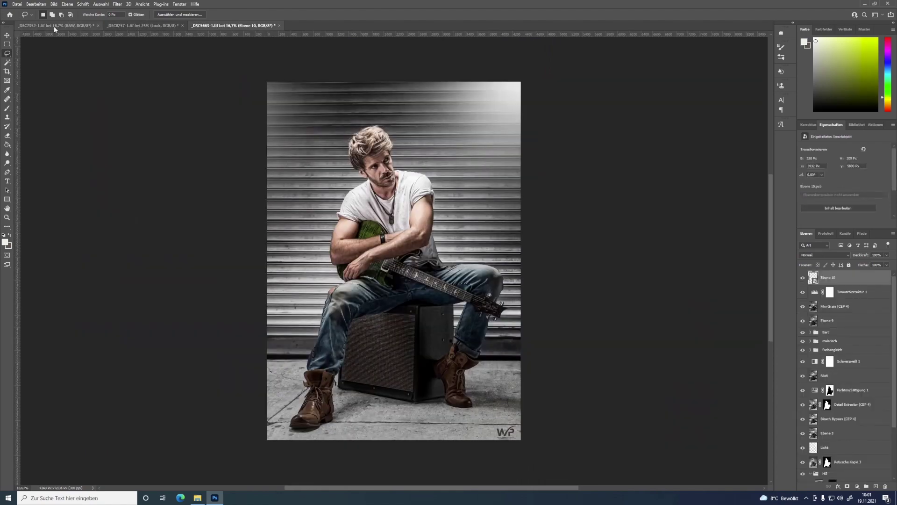
click(54, 26)
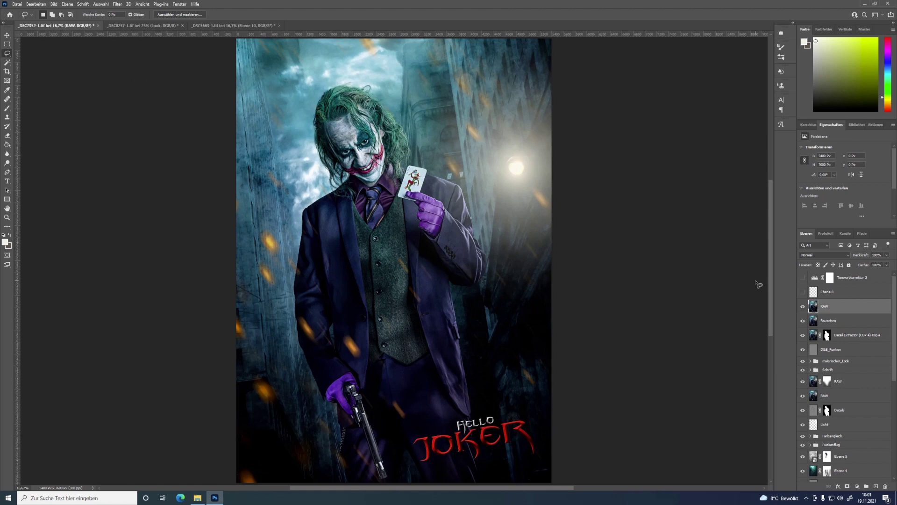
Reopen the Camera Raw filter on the Joker poster with the Masking tools showing
click(119, 3)
key(Escape)
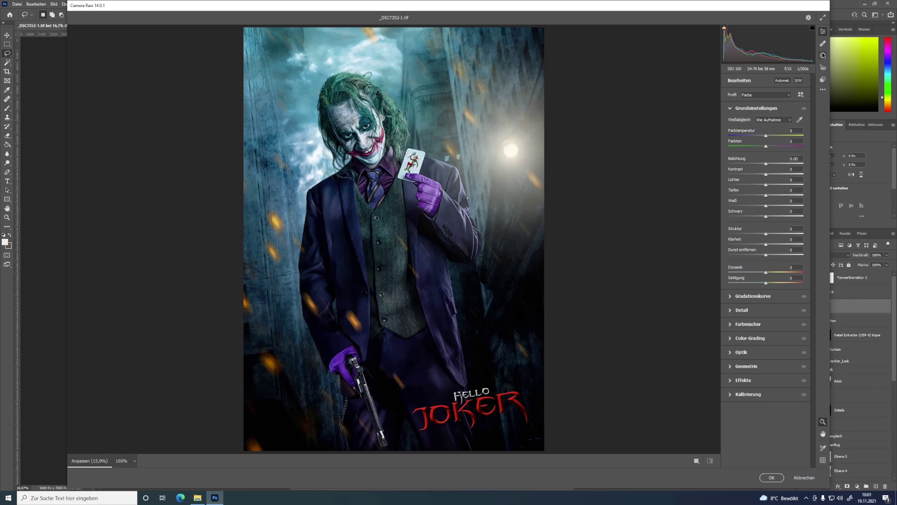
click(823, 56)
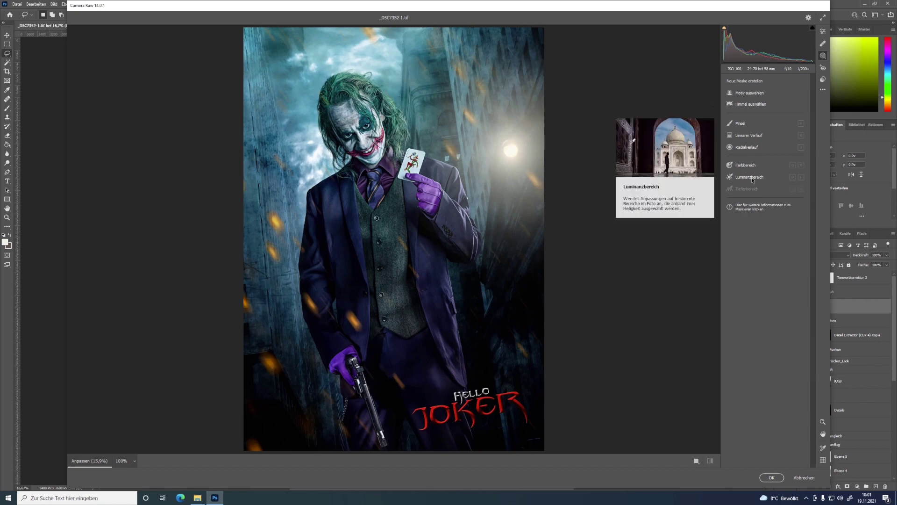
mouse_move(769, 183)
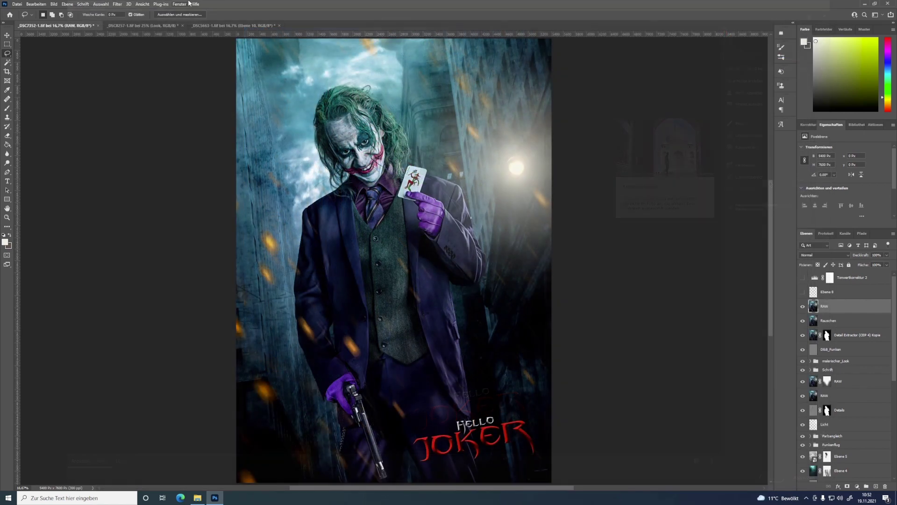
click(118, 4)
click(132, 57)
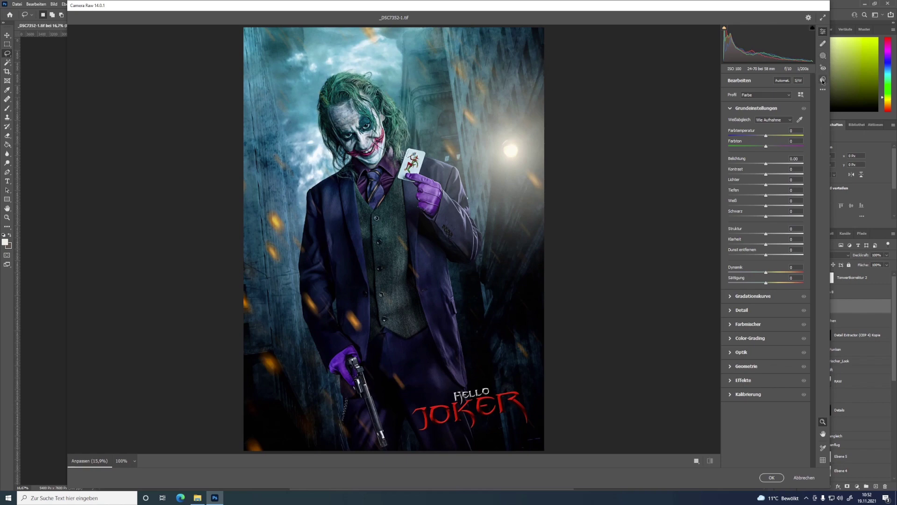
click(821, 57)
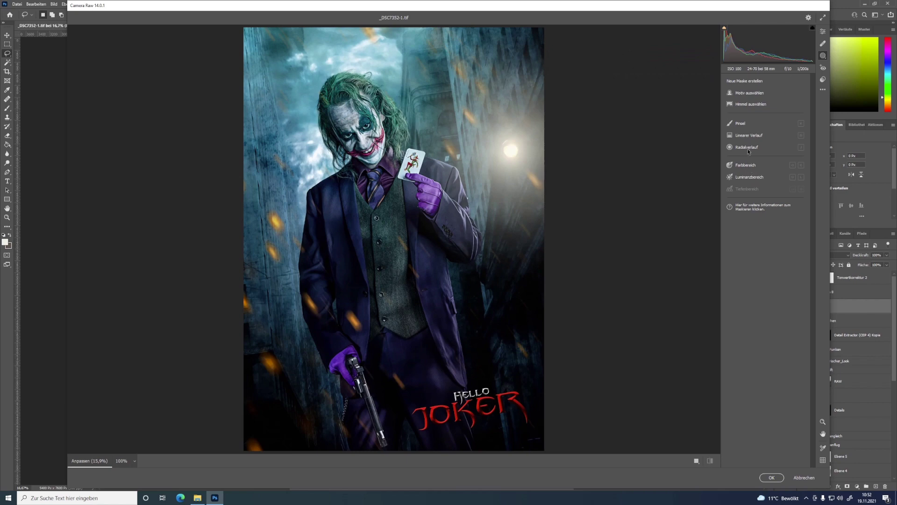
Draw a radial gradient mask around the Joker and lower its exposure (Belichtung)
click(747, 148)
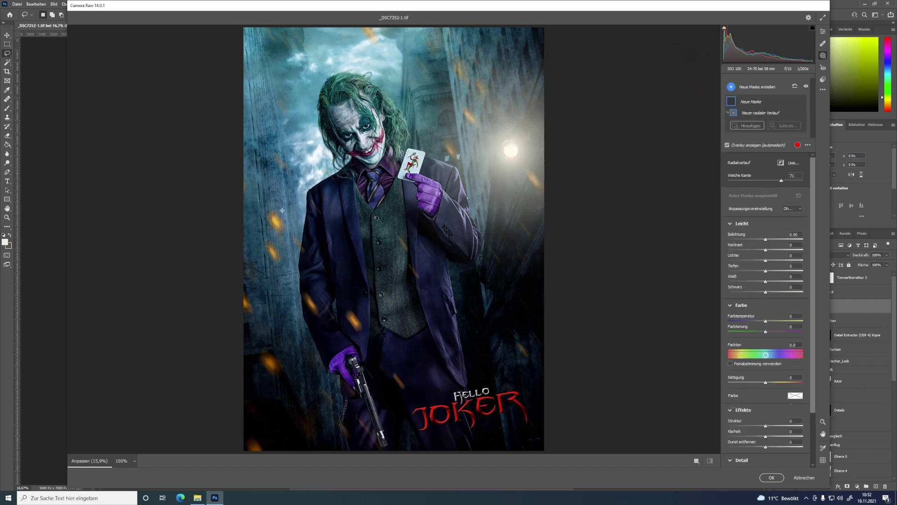
drag(282, 211, 411, 293)
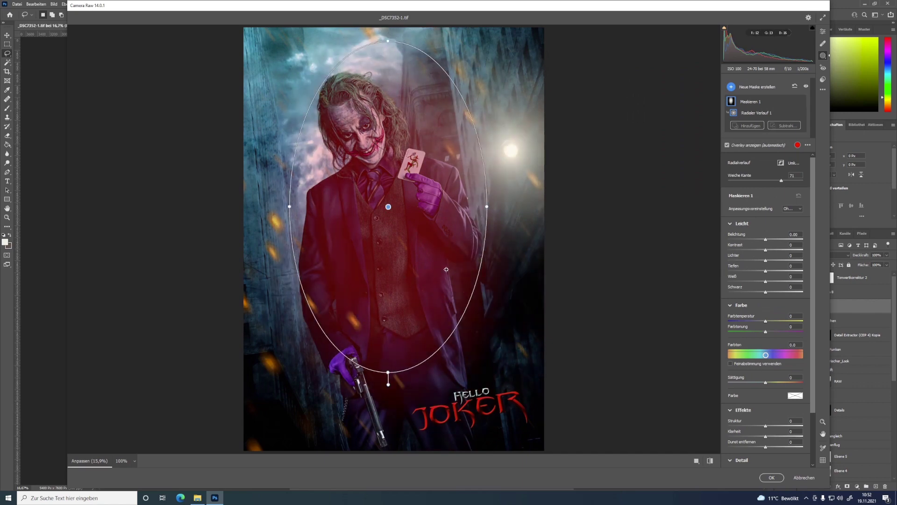
drag(766, 240, 761, 240)
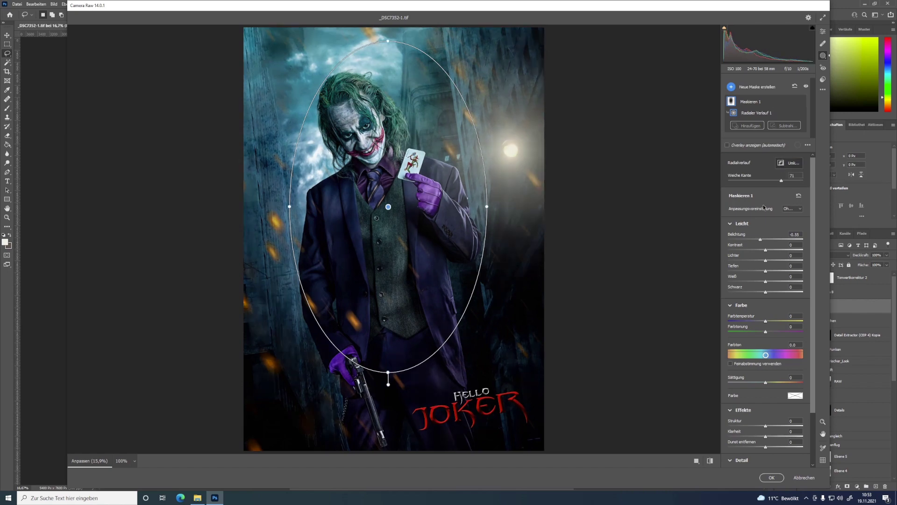
mouse_move(760, 239)
mouse_down()
mouse_move(750, 240)
mouse_move(765, 241)
mouse_up()
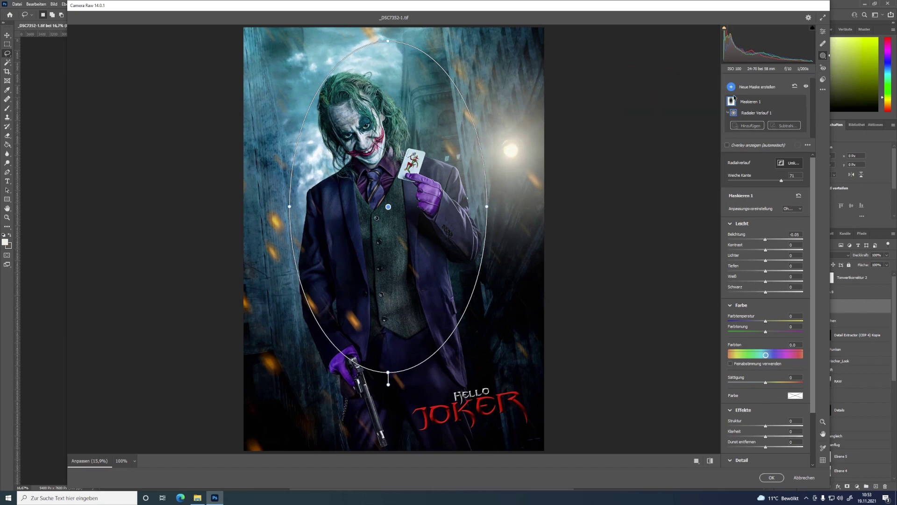
click(670, 105)
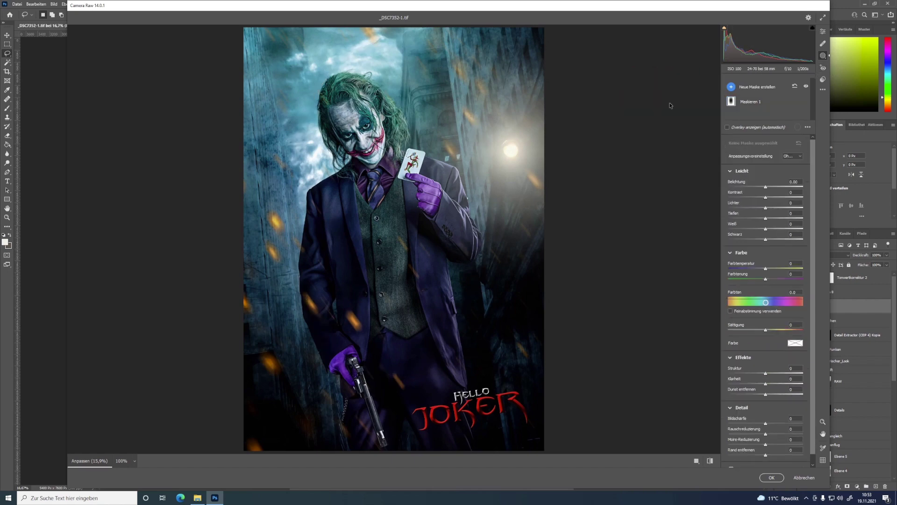
click(749, 89)
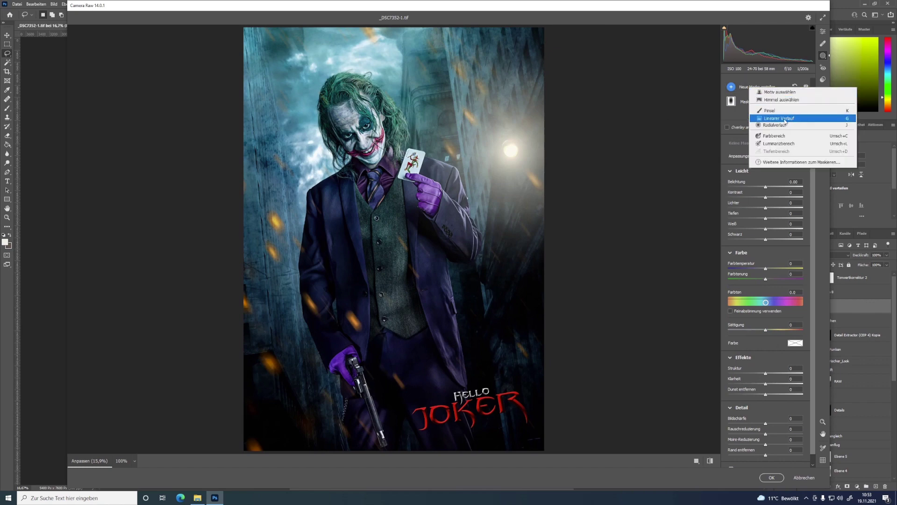
Try a linear gradient mask from the upper right with lowered exposure, then remove it
click(785, 119)
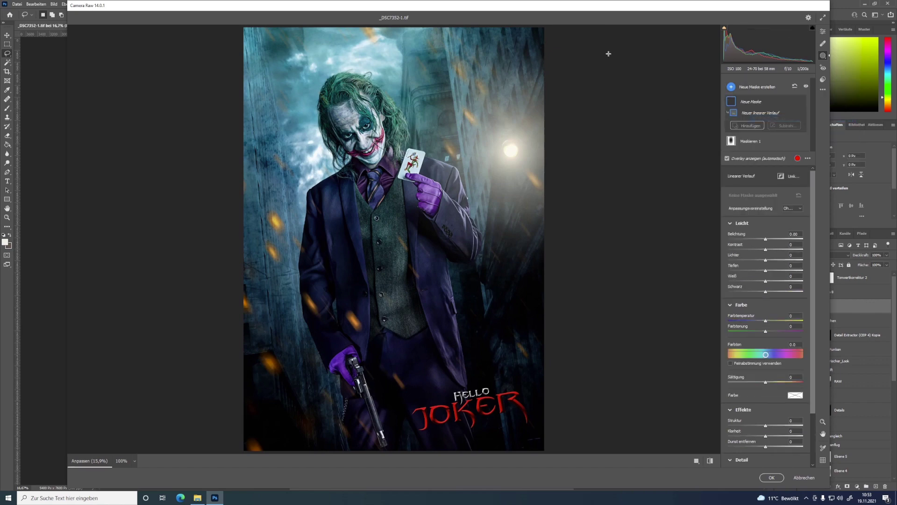
drag(608, 53, 373, 203)
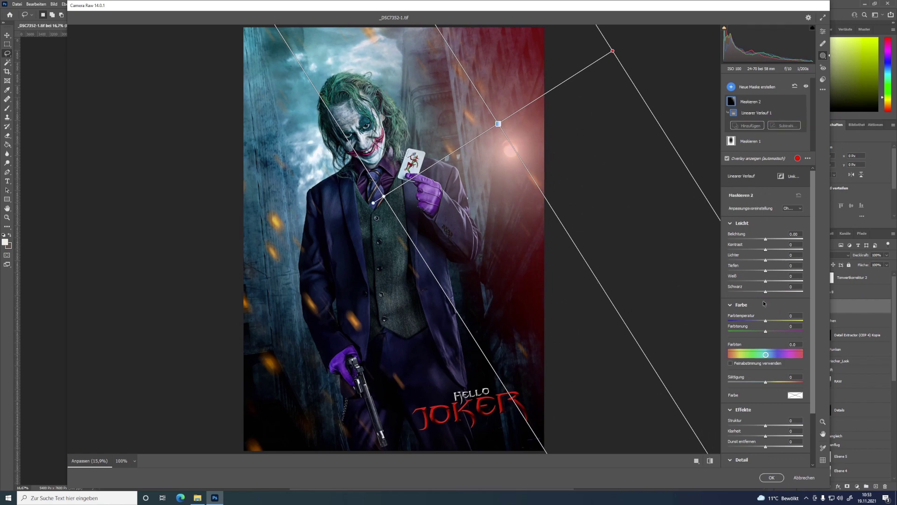
drag(765, 239, 755, 241)
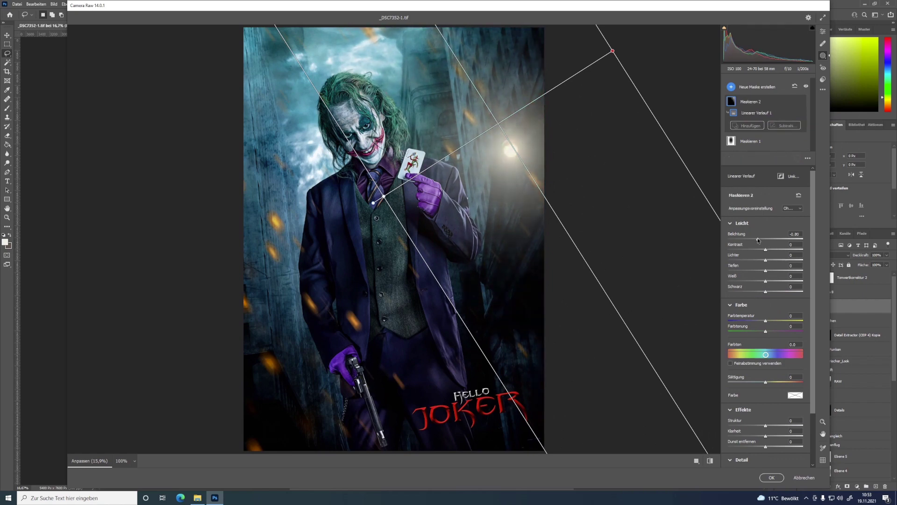
key(Delete)
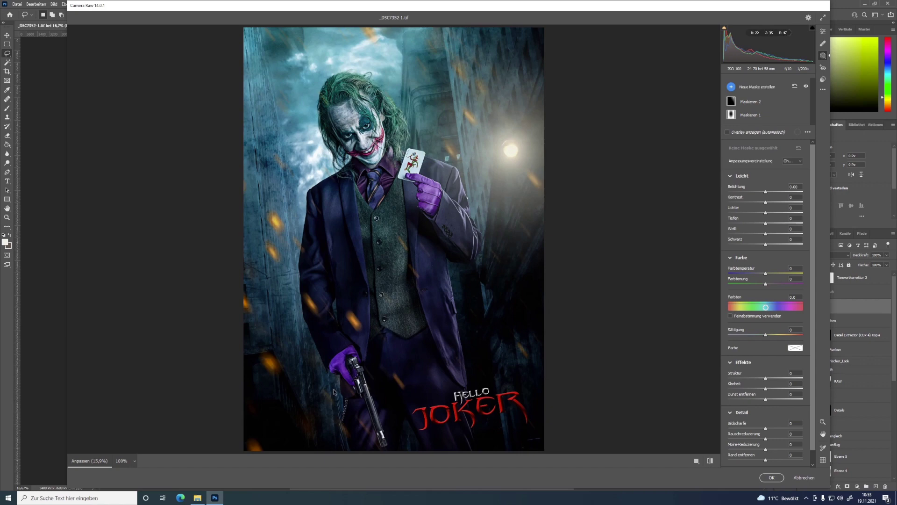
key(ctrl+z)
key(ctrl+z)
key(ctrl+z)
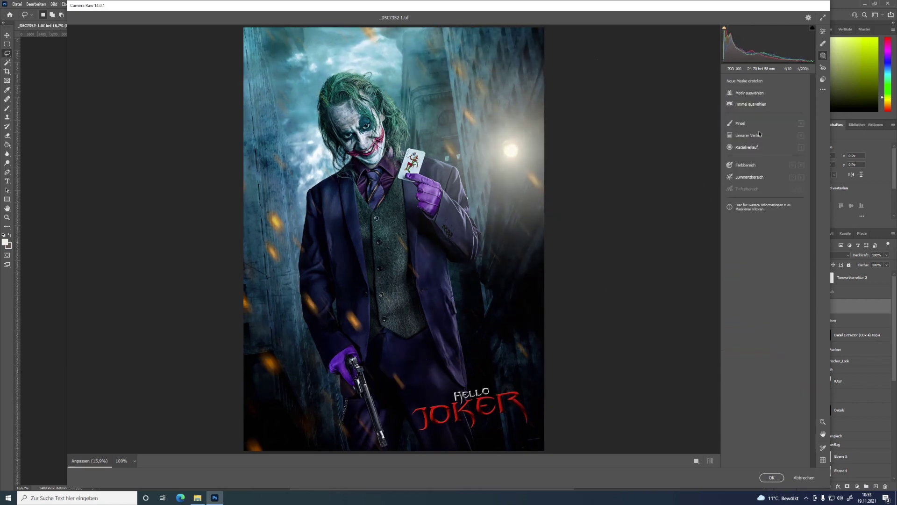
Raise global Clarity (Klarheit) to +48 and apply the Camera Raw edits
click(823, 32)
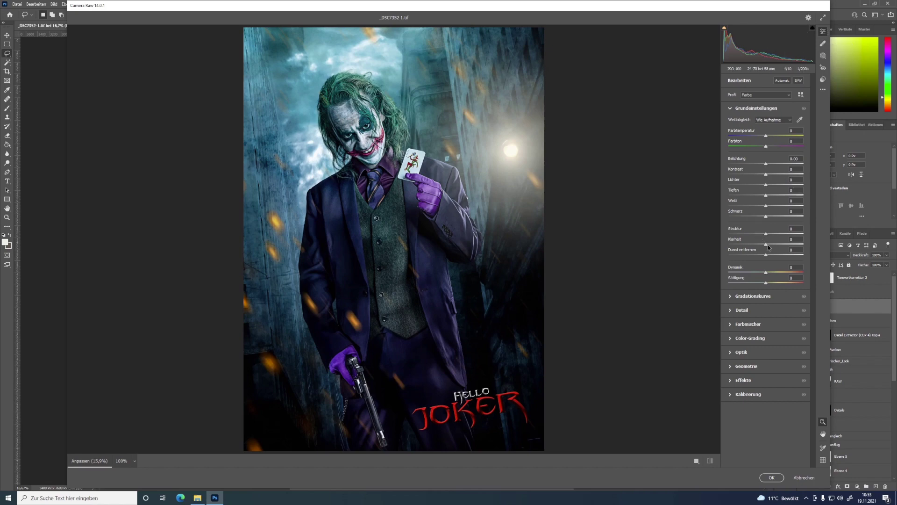
drag(768, 246, 786, 245)
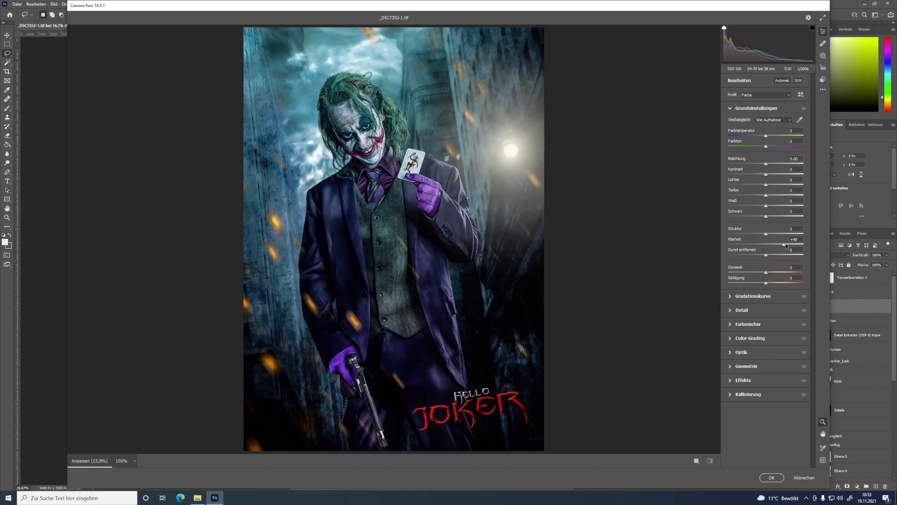
click(772, 477)
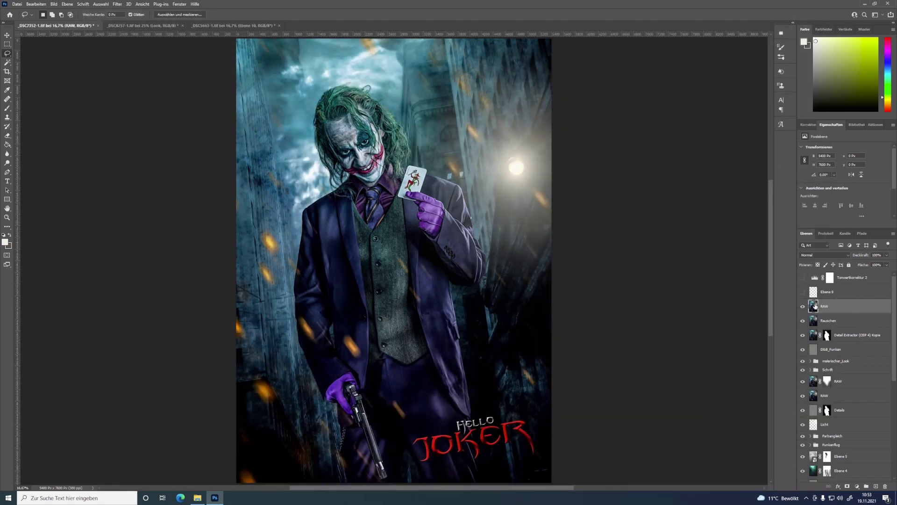
Copy the Detail Extractor (CEP 4) Kopie mask onto the RAW layer, toggle its visibility, and target that mask
click(828, 335)
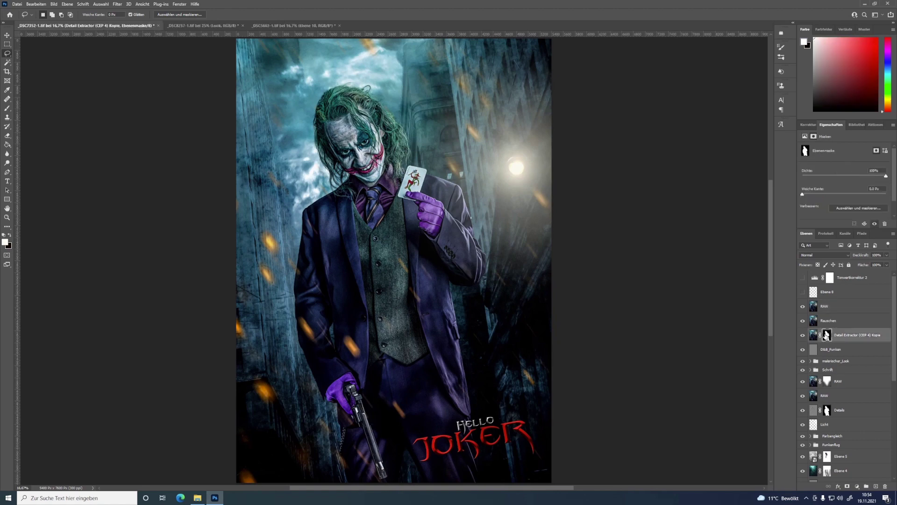
drag(827, 335, 836, 309)
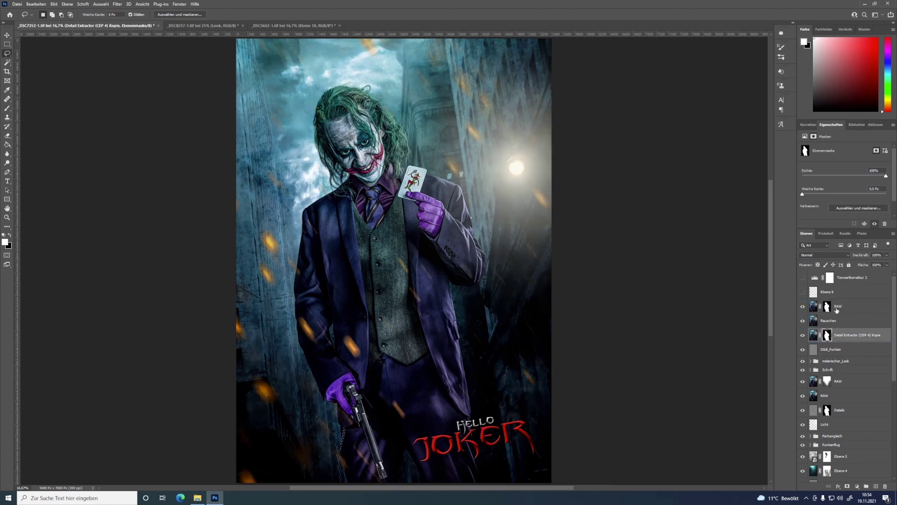
click(813, 307)
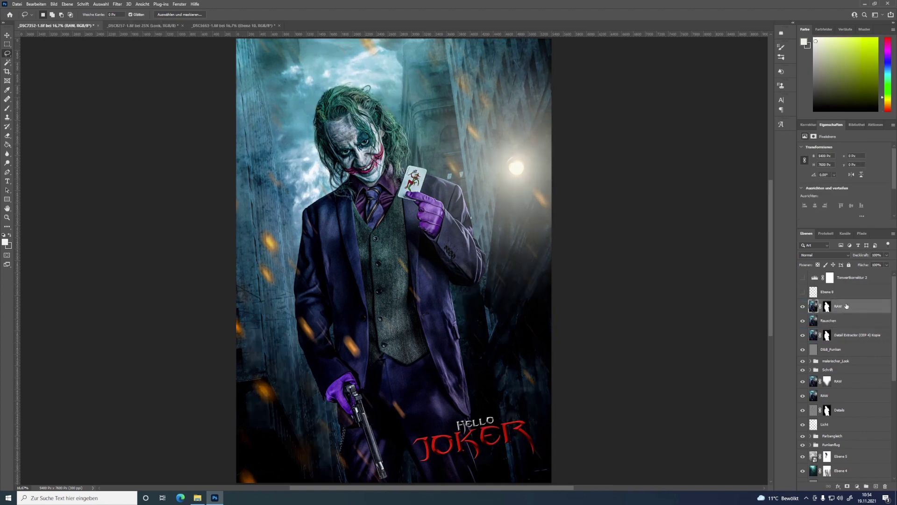
click(803, 306)
key(ctrl+backslash)
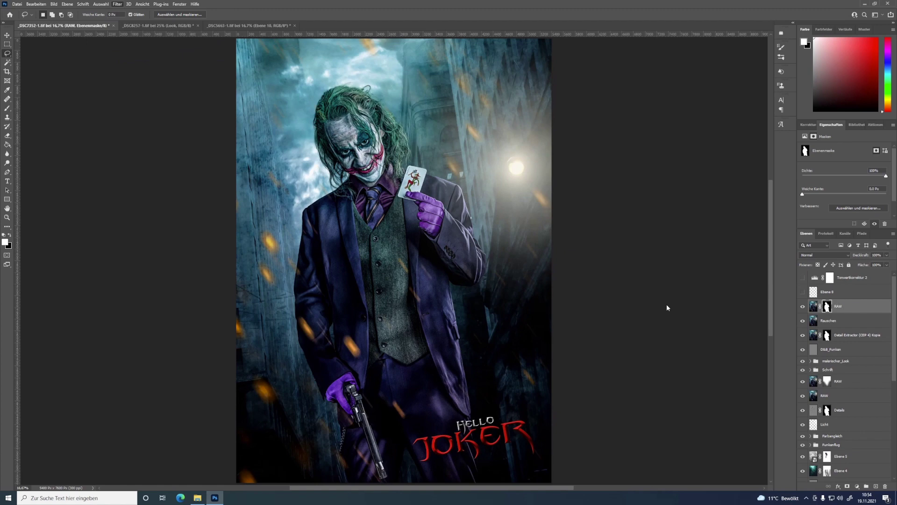
Cancel Camera Raw on the mask and delete the RAW layer's mask (Löschen)
key(ctrl+shift+a)
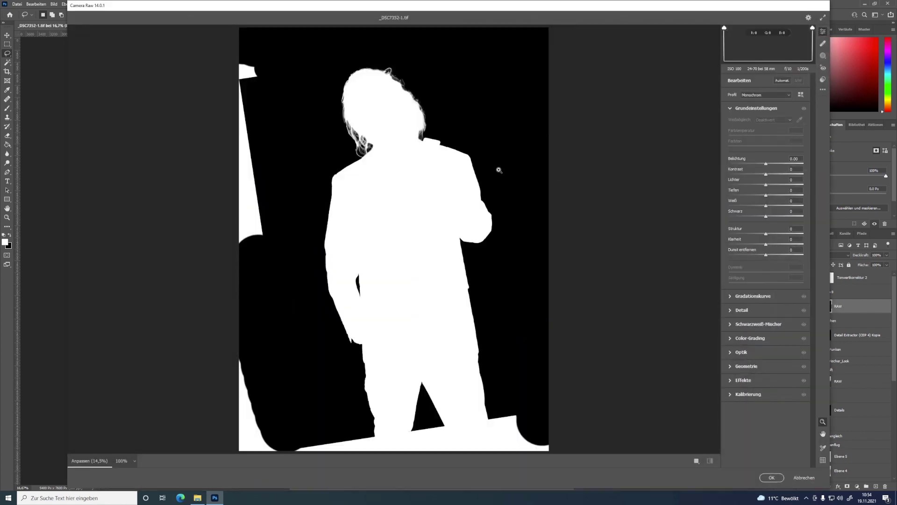
click(805, 478)
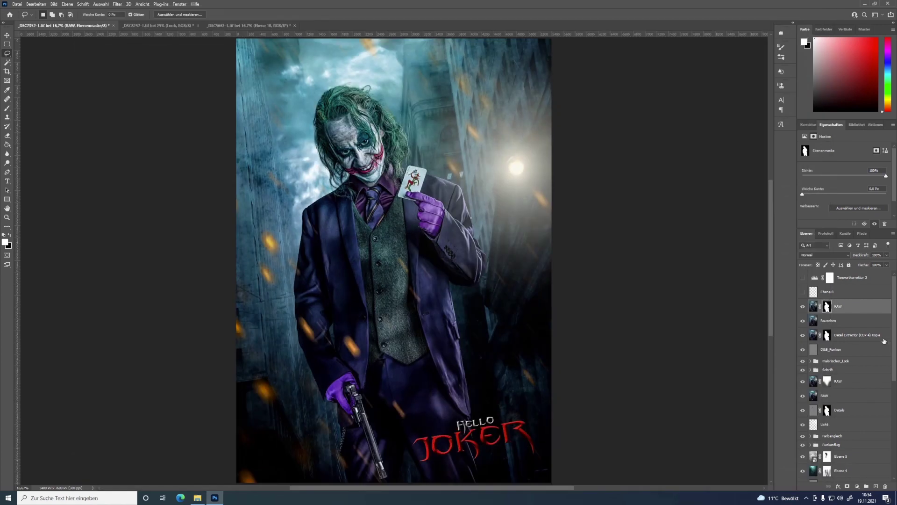
drag(827, 309, 885, 486)
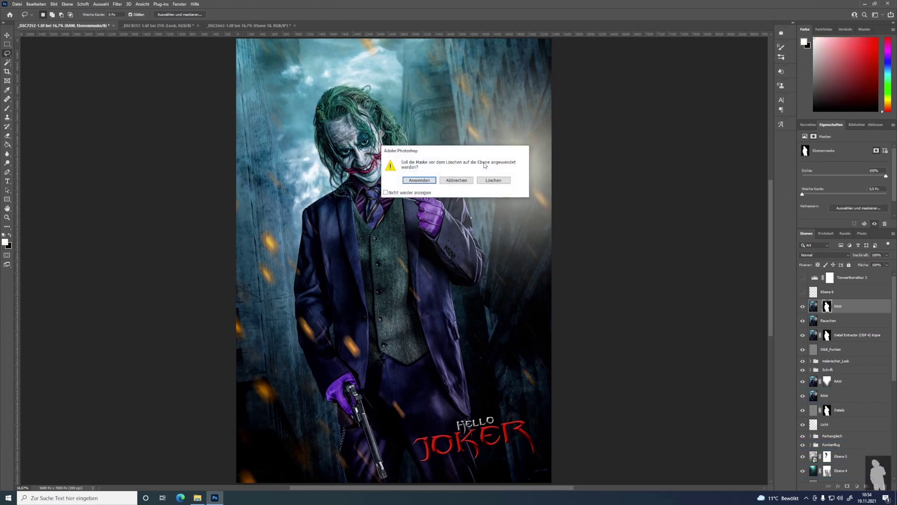
click(503, 182)
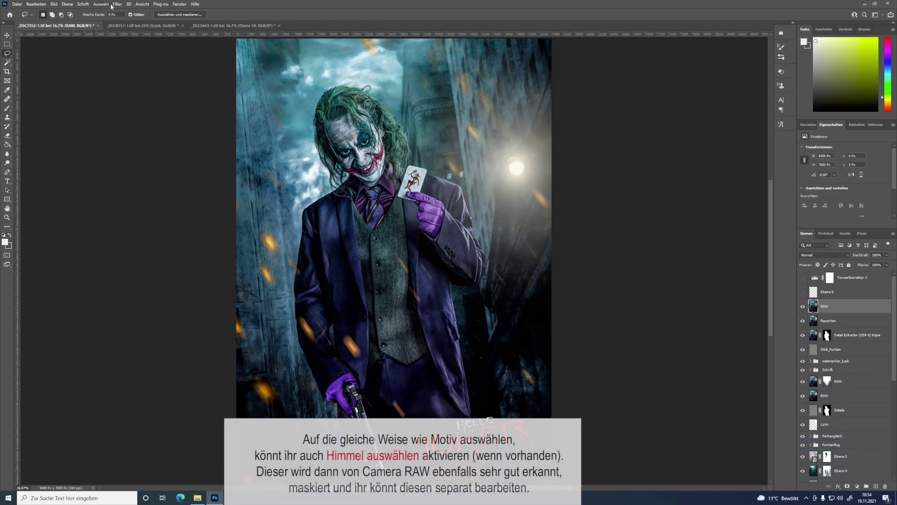
Reopen the Camera Raw filter on the Joker poster with its Masking options showing
click(117, 4)
click(133, 11)
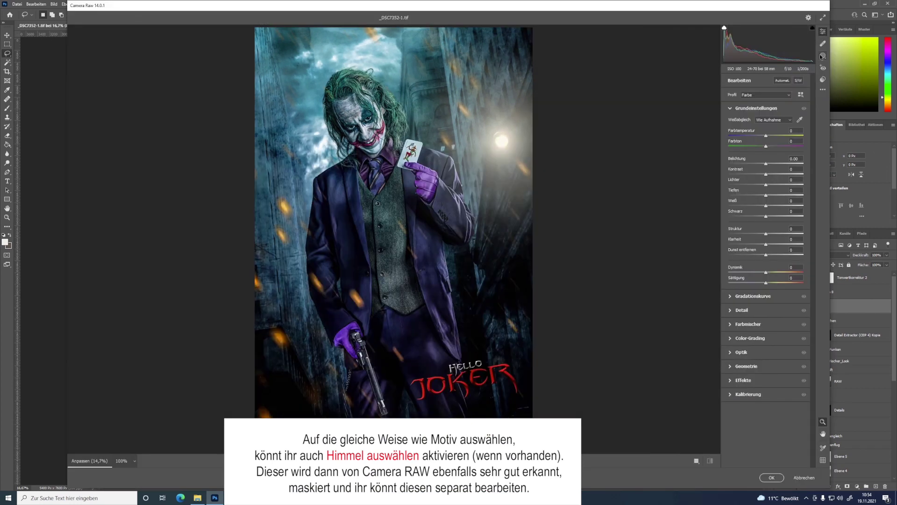
click(823, 56)
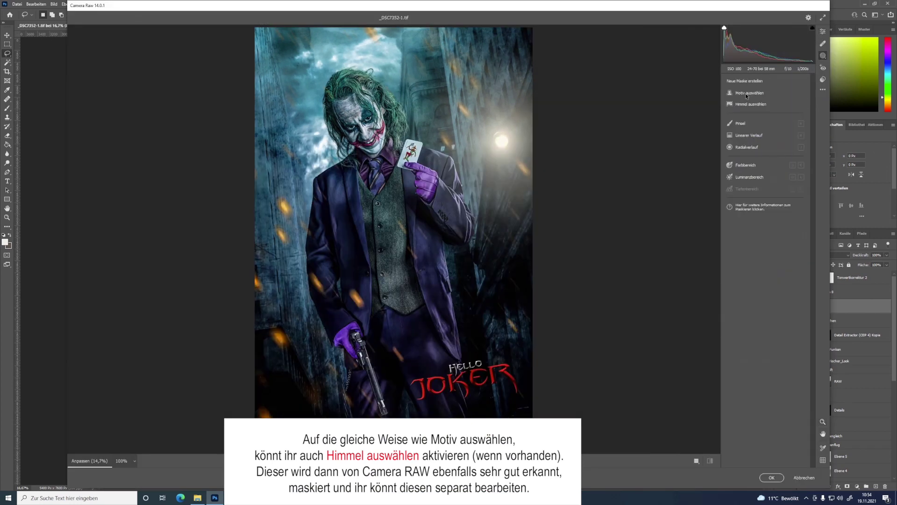
Create a Select Subject (Motiv auswählen) mask covering the Joker figure
click(747, 94)
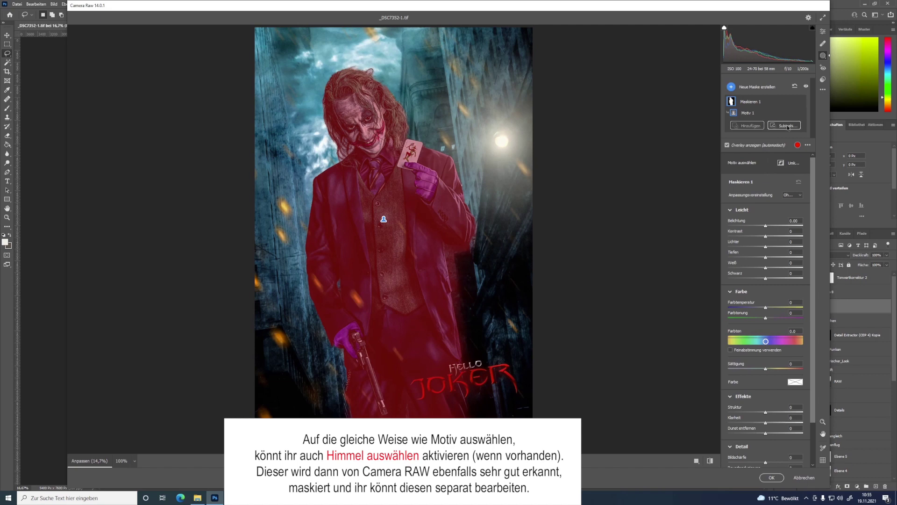
click(789, 127)
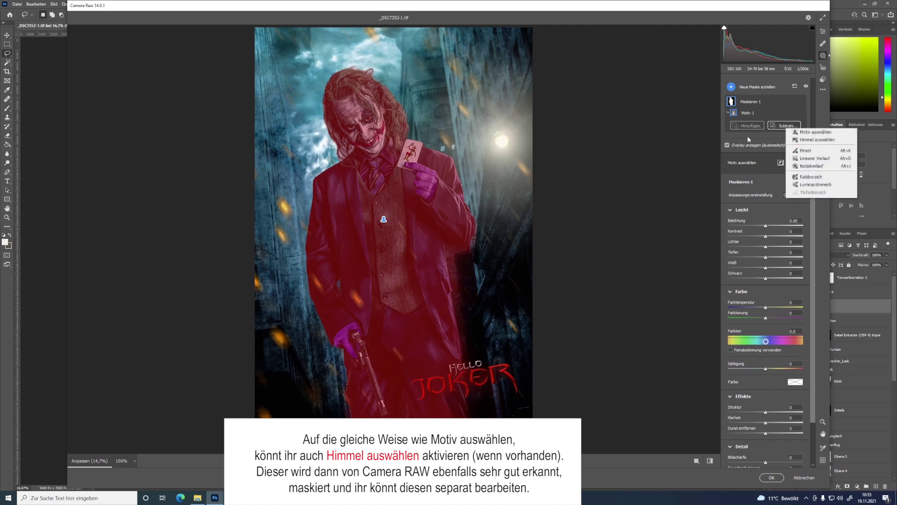
Subtract a Pinsel brush stroke along the coat's right edge from the mask, then cancel Camera Raw
click(817, 154)
drag(458, 298, 459, 258)
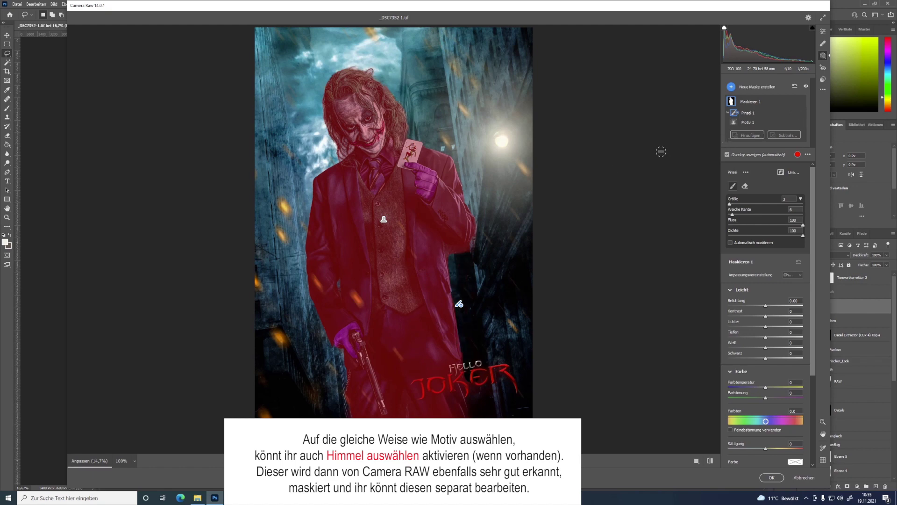
click(804, 477)
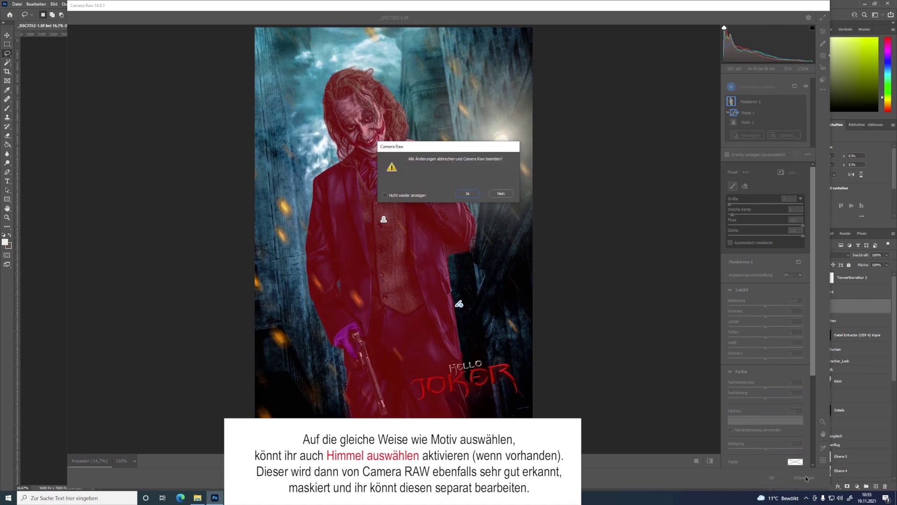
Discard the Camera Raw changes and load the Detail Extractor (CEP 4) Kopie mask as a Joker selection
click(467, 193)
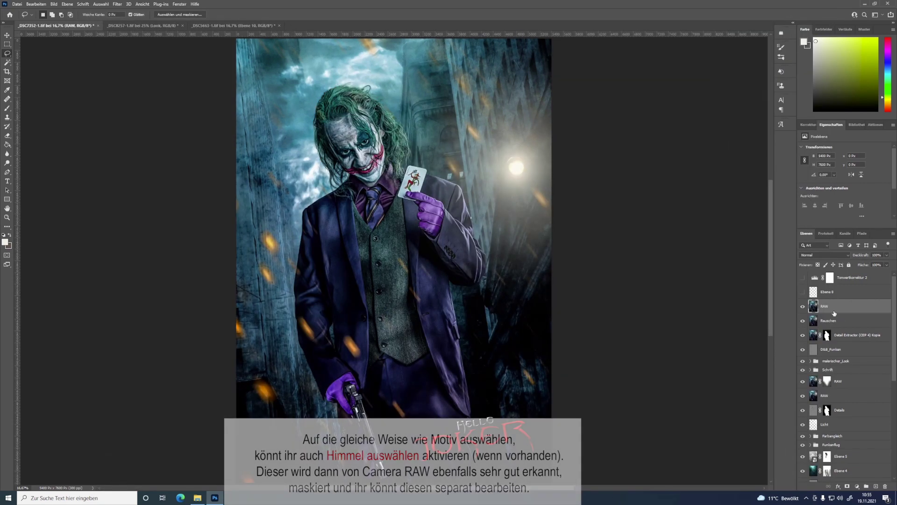
click(827, 335)
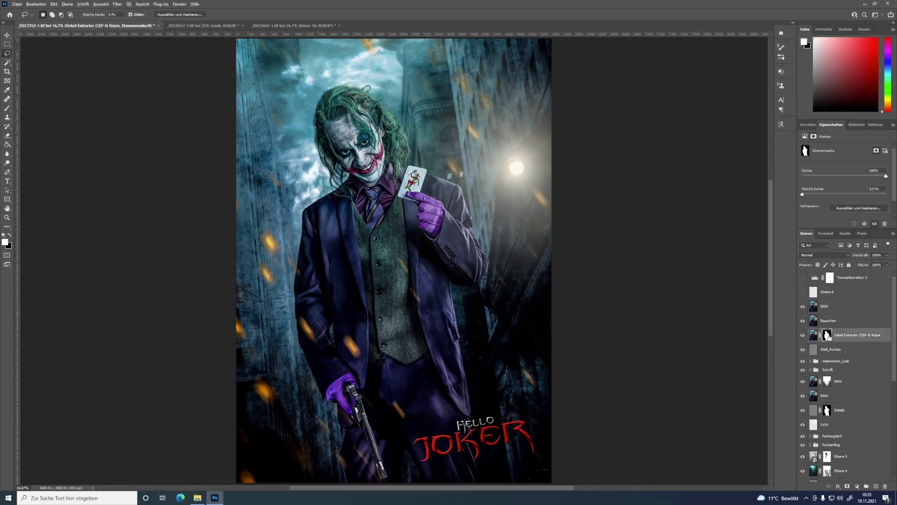
alt+click(827, 335)
alt+click(828, 336)
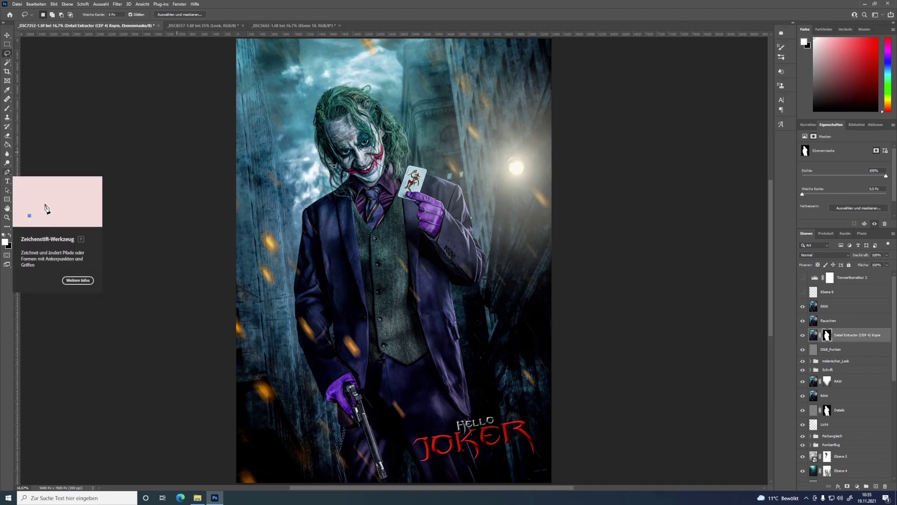
click(817, 338)
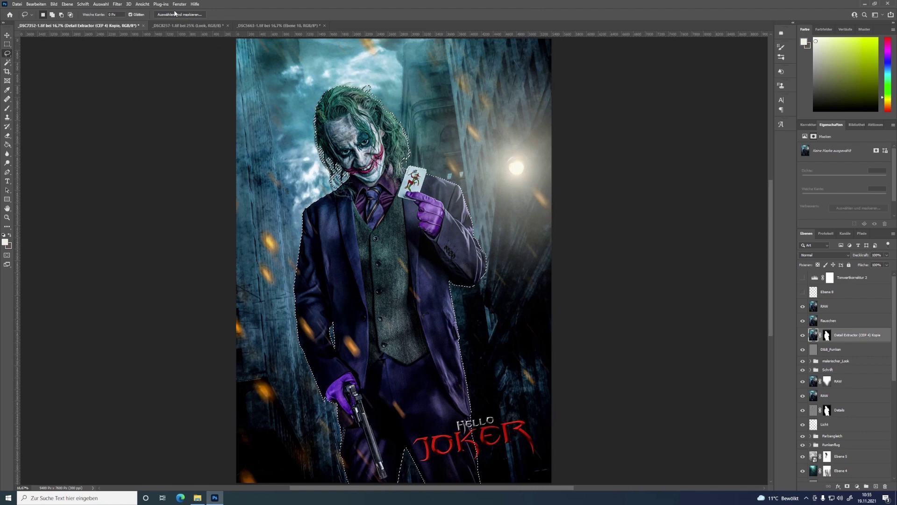
Cancel Select and Mask (Auswählen und maskieren) and deselect the Joker with Ctrl+D
click(176, 14)
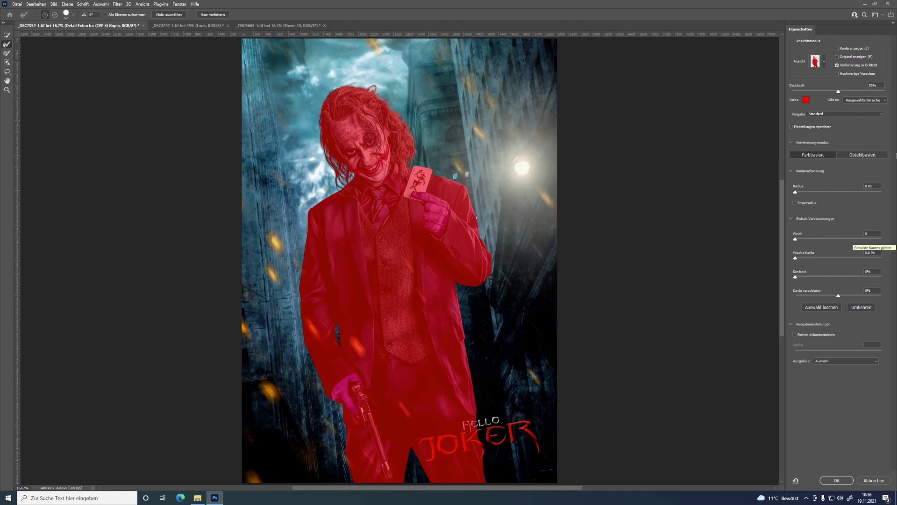
click(868, 484)
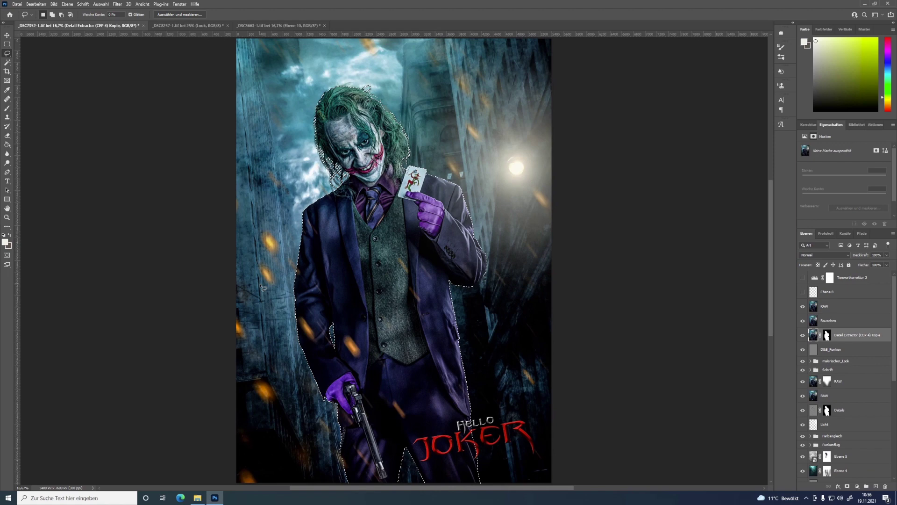
key(ctrl+d)
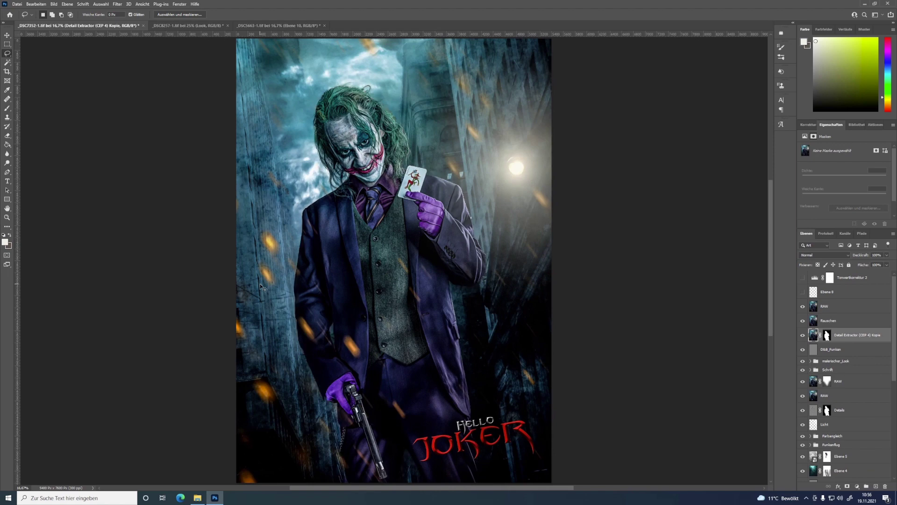
scroll(725, 313, down, 2)
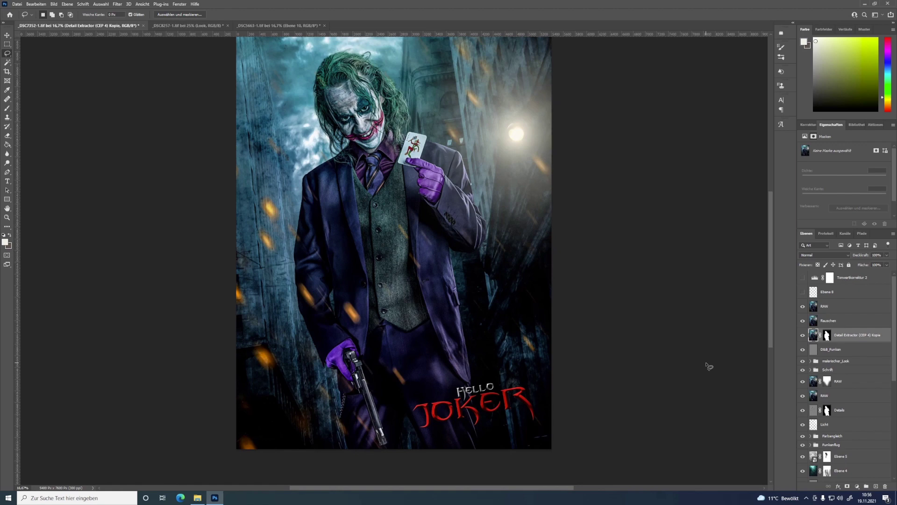
Open the Camera Raw filter on the guitarist photo _DSC5663-1.tif
click(828, 336)
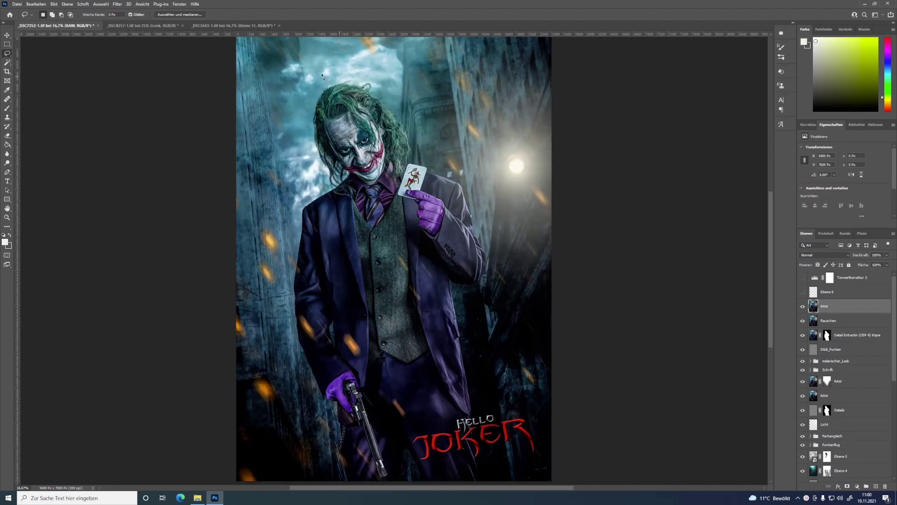
click(230, 25)
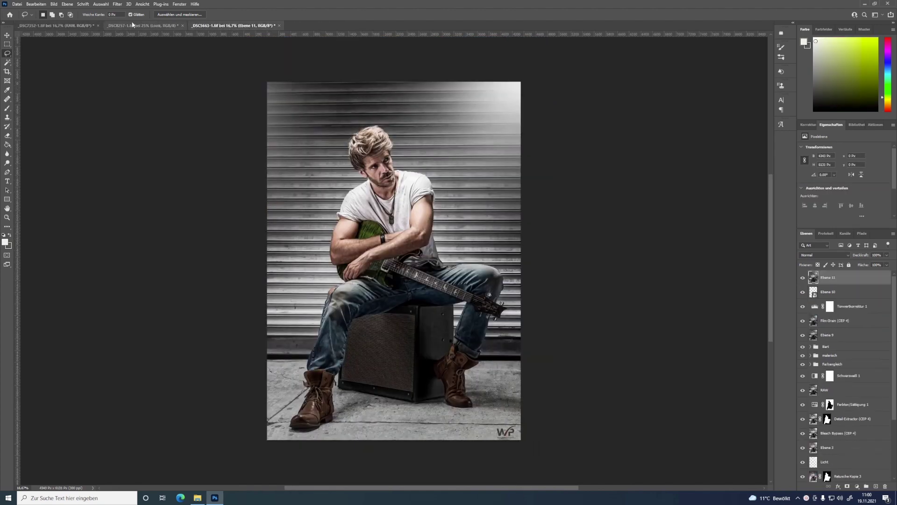
click(118, 3)
click(141, 57)
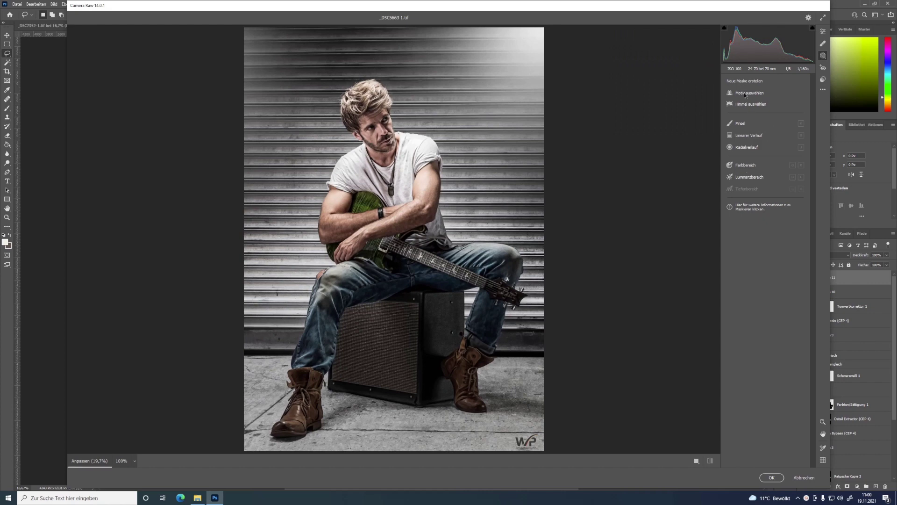
Create a Select Subject (Motiv auswählen) mask covering the seated guitarist
click(749, 93)
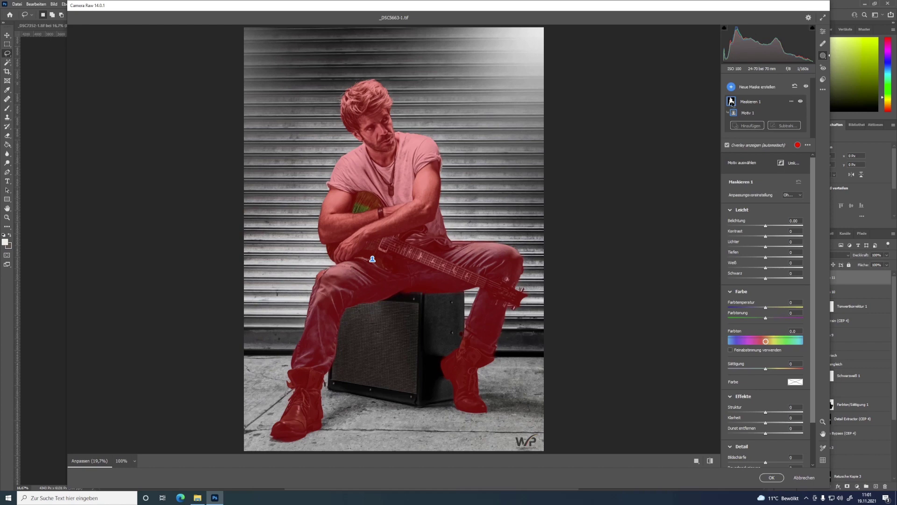
mouse_move(748, 112)
click(744, 126)
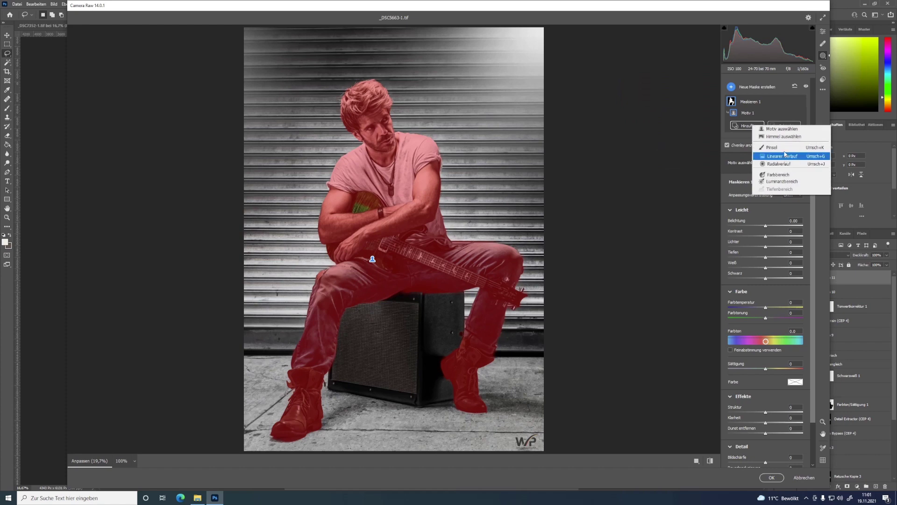
Paint the amp's left edge and front panel into Maskieren 1 with brush size 6
click(785, 148)
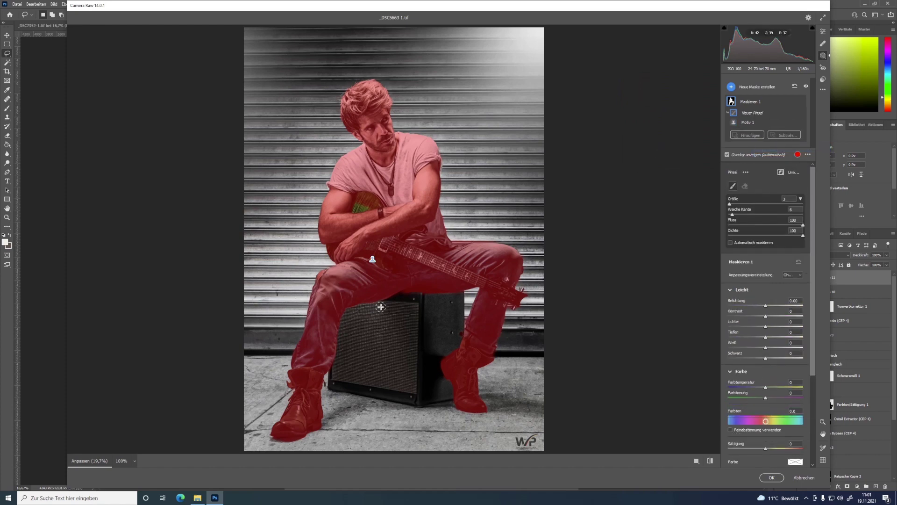
drag(353, 310, 354, 350)
scroll(355, 326, up, 1)
drag(729, 204, 734, 204)
mouse_move(371, 303)
mouse_down()
mouse_move(360, 341)
mouse_move(379, 360)
mouse_move(406, 308)
mouse_up()
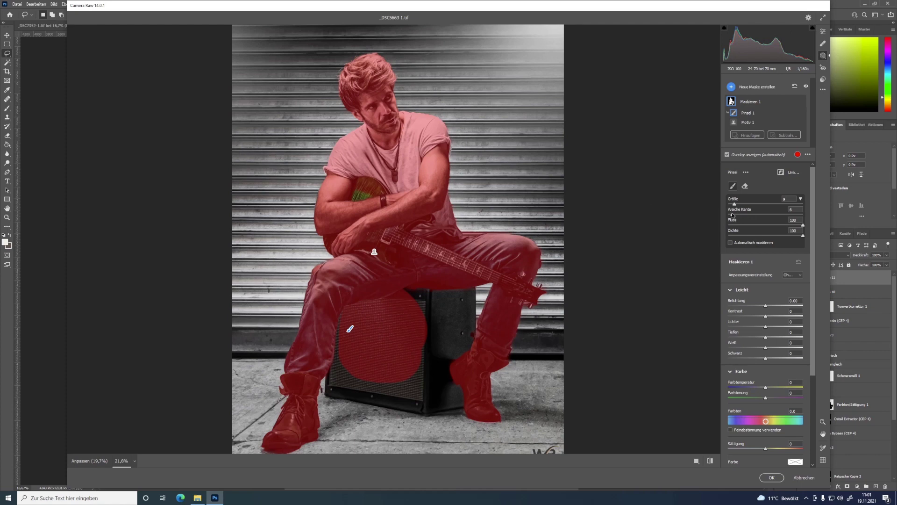
Extend the brushed mask over the amp's lower-left corner, the leg gap and its bottom edge
mouse_move(360, 327)
mouse_down()
mouse_move(374, 383)
mouse_move(439, 389)
mouse_up()
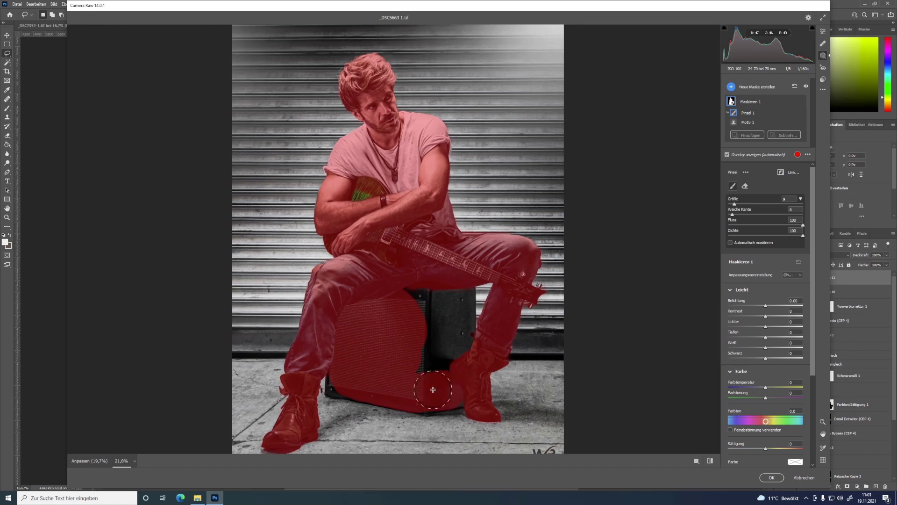
mouse_move(438, 389)
mouse_down()
mouse_move(447, 320)
mouse_move(357, 373)
mouse_up()
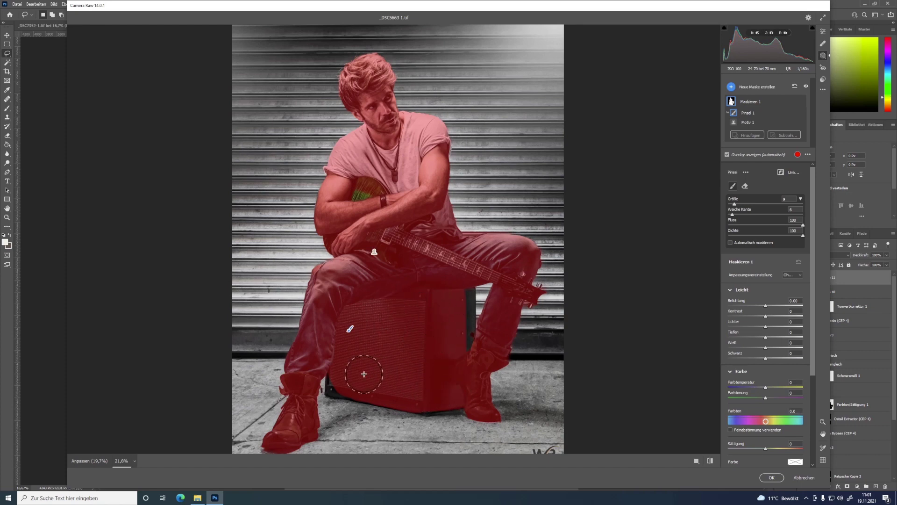
drag(733, 204, 731, 204)
drag(330, 379, 332, 388)
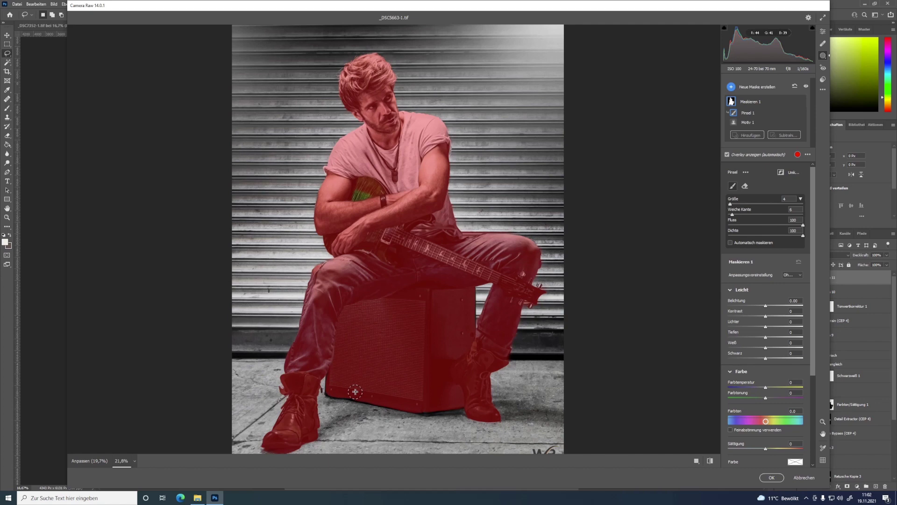
drag(336, 388, 373, 394)
click(798, 155)
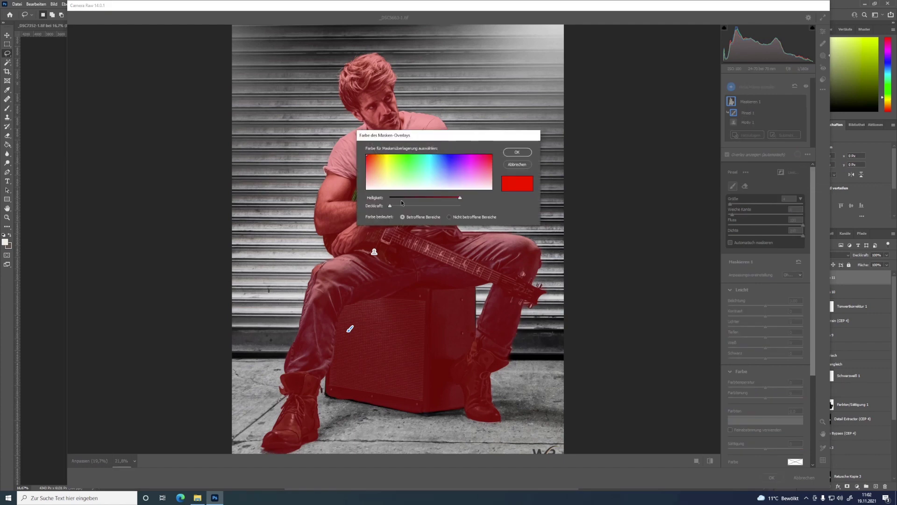
Close the overlay colour settings unchanged and toggle Overlay anzeigen off and back on
click(518, 165)
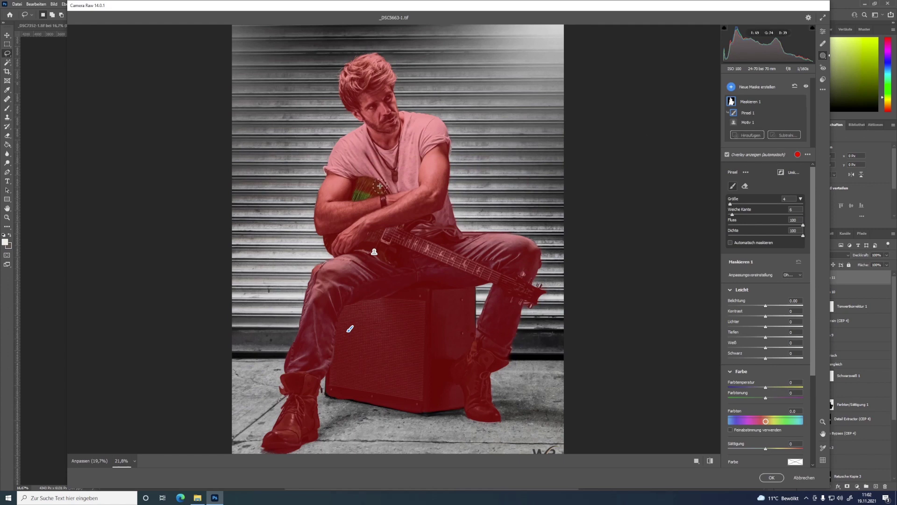
click(727, 155)
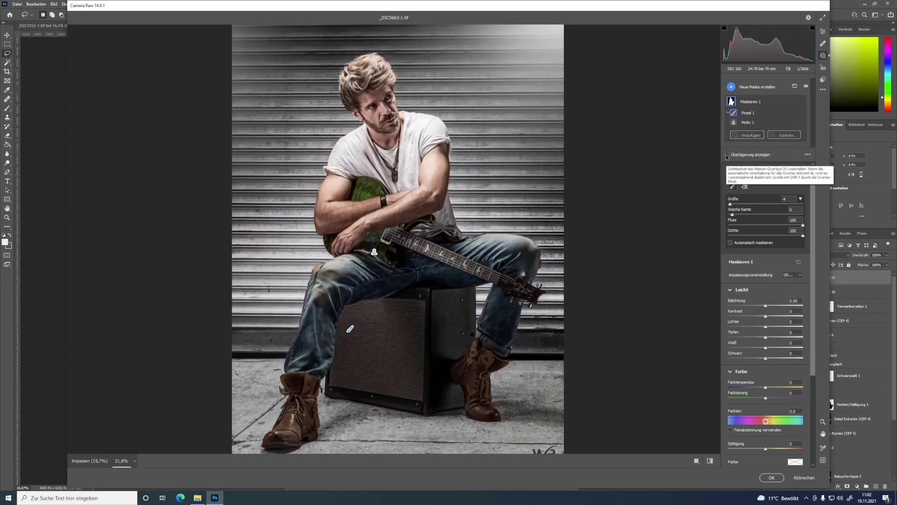
click(727, 155)
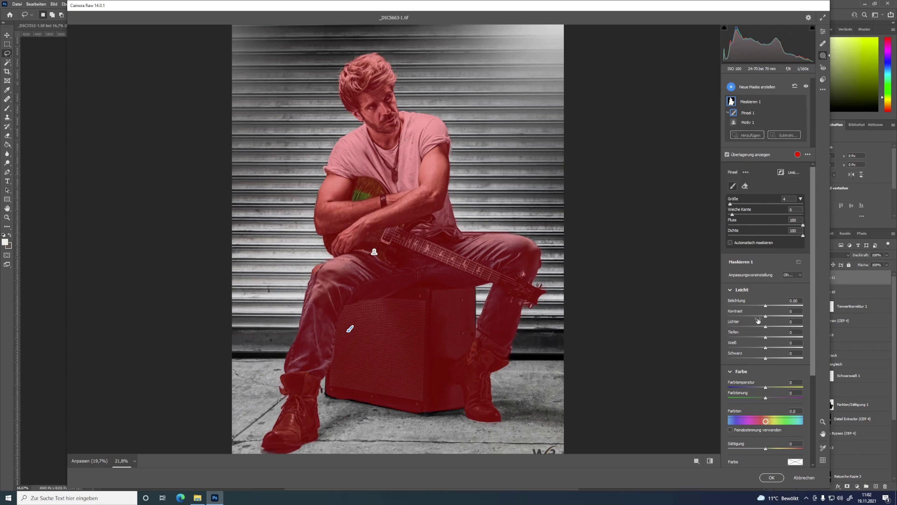
Trial-adjust the mask's Belichtung slider, then reset it to 0.00
scroll(813, 252, down, 2)
scroll(811, 240, up, 2)
mouse_move(765, 305)
mouse_down()
mouse_move(774, 305)
mouse_move(762, 306)
mouse_up()
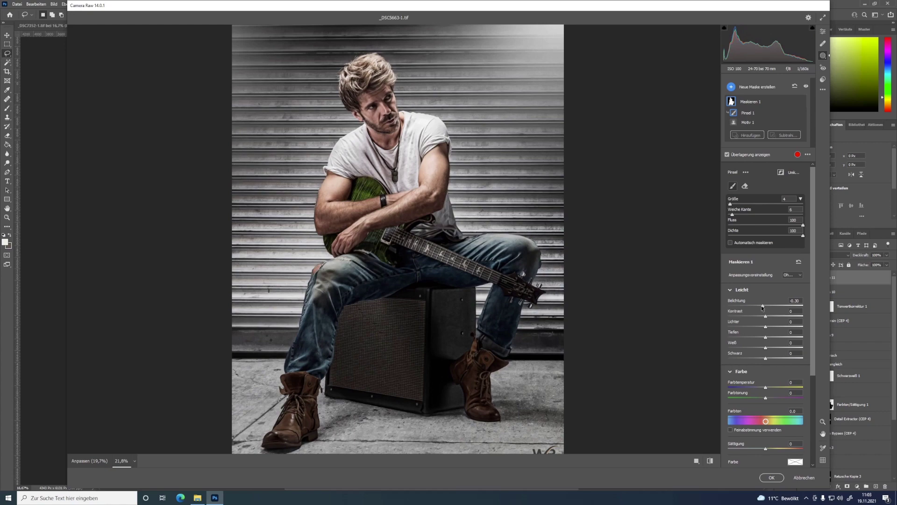
double_click(762, 307)
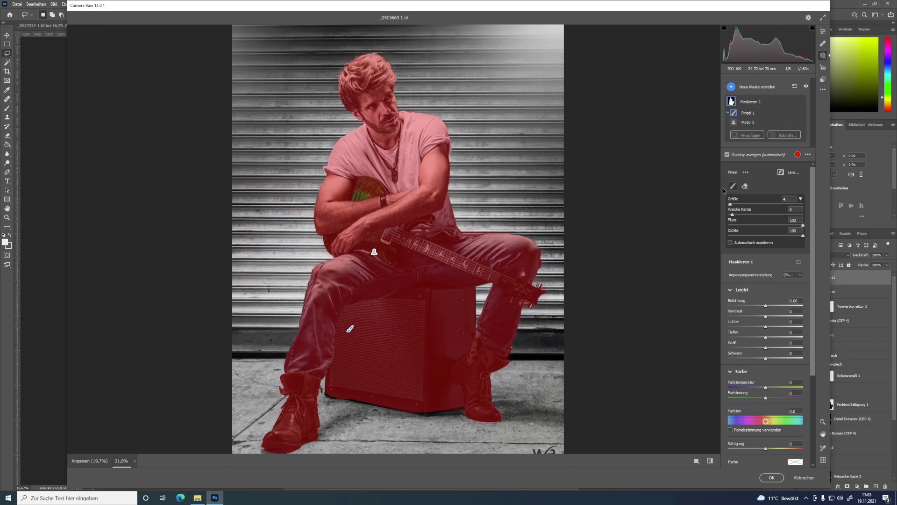
Switch between the Bearbeiten and Maskieren panels, selecting Maskieren 1 to view its parts
drag(815, 187, 821, 155)
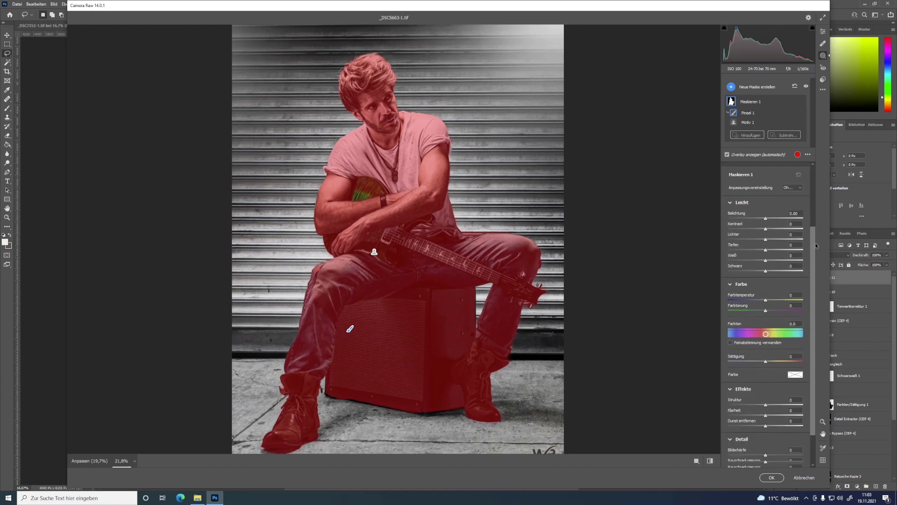
click(823, 30)
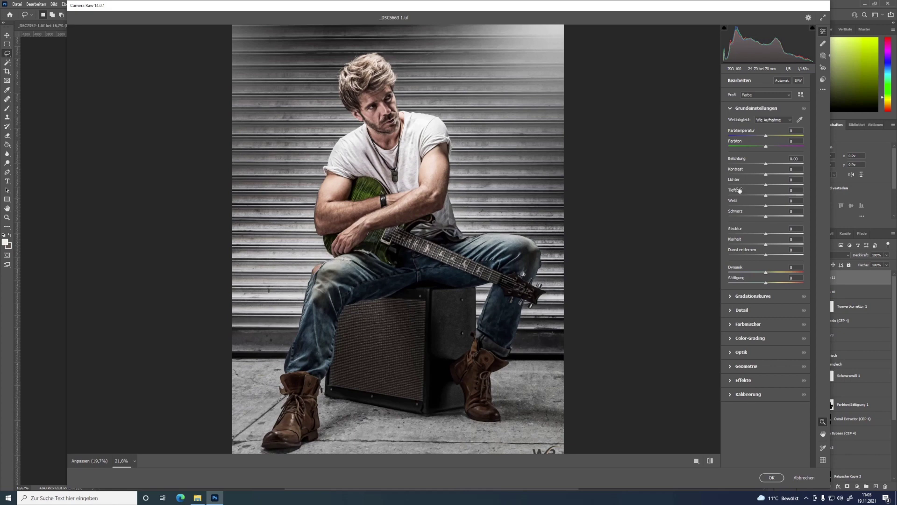
click(822, 56)
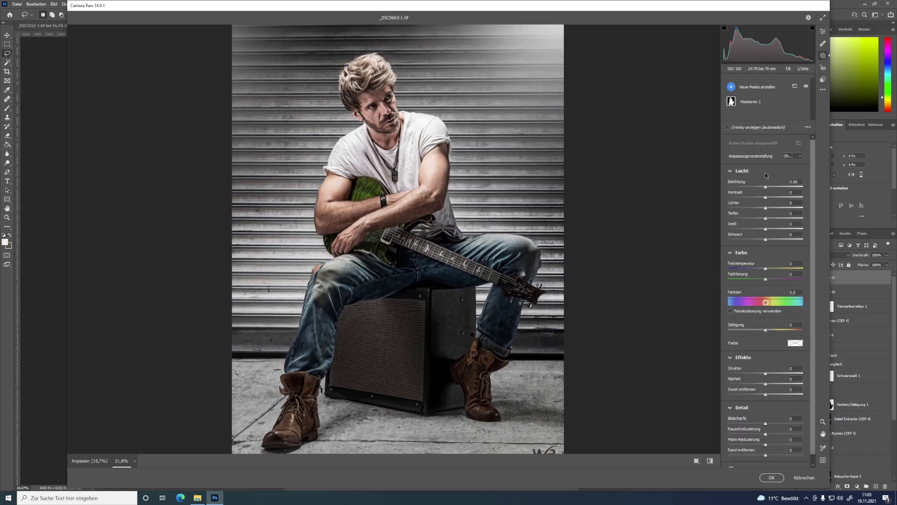
click(748, 102)
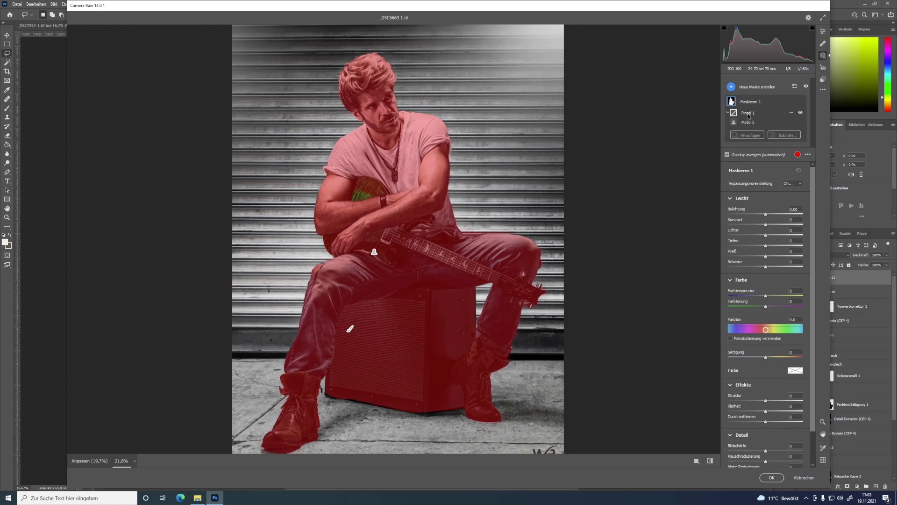
drag(815, 181, 816, 229)
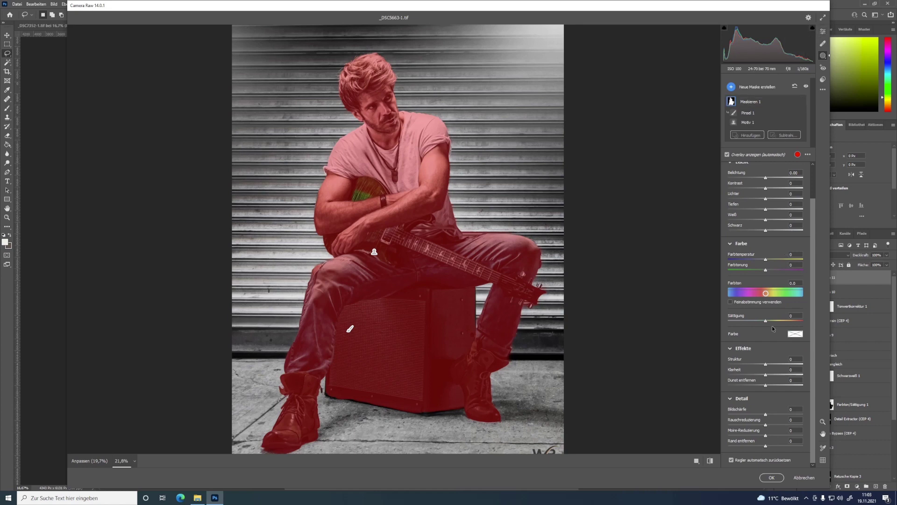
scroll(813, 175, up, 3)
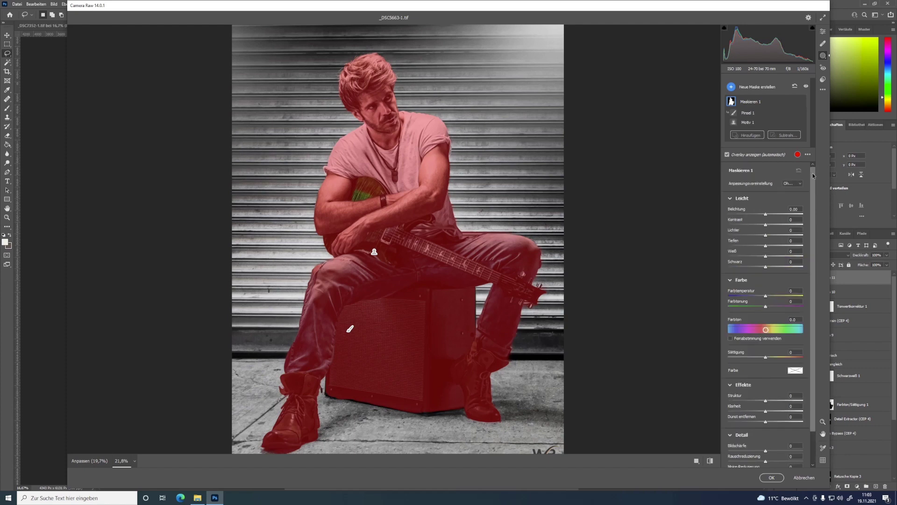
click(823, 34)
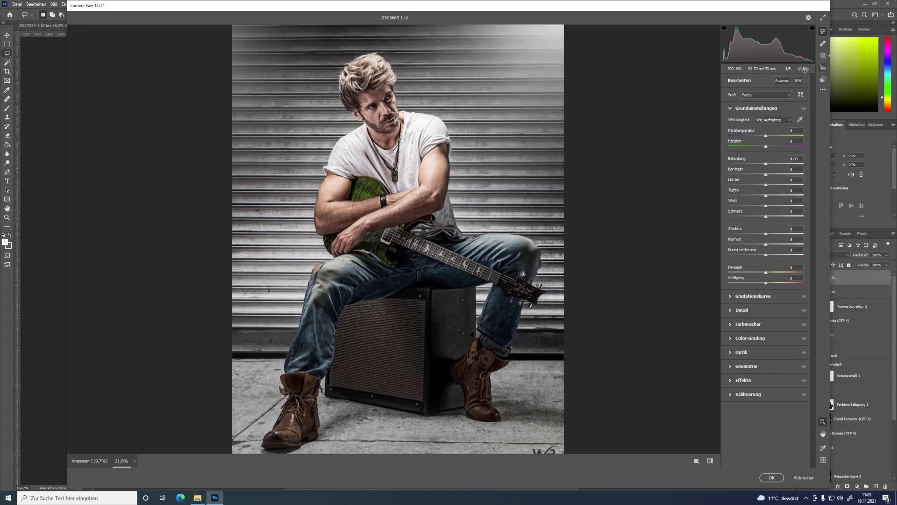
click(824, 55)
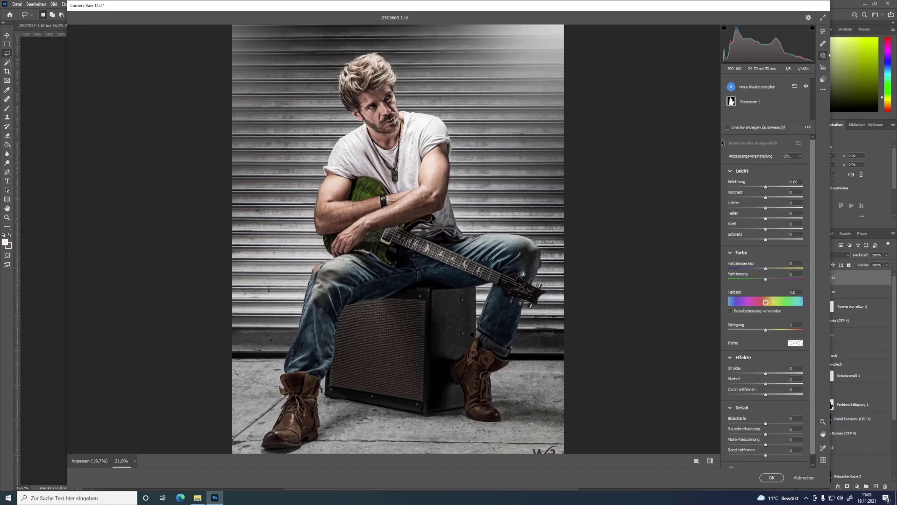
click(745, 113)
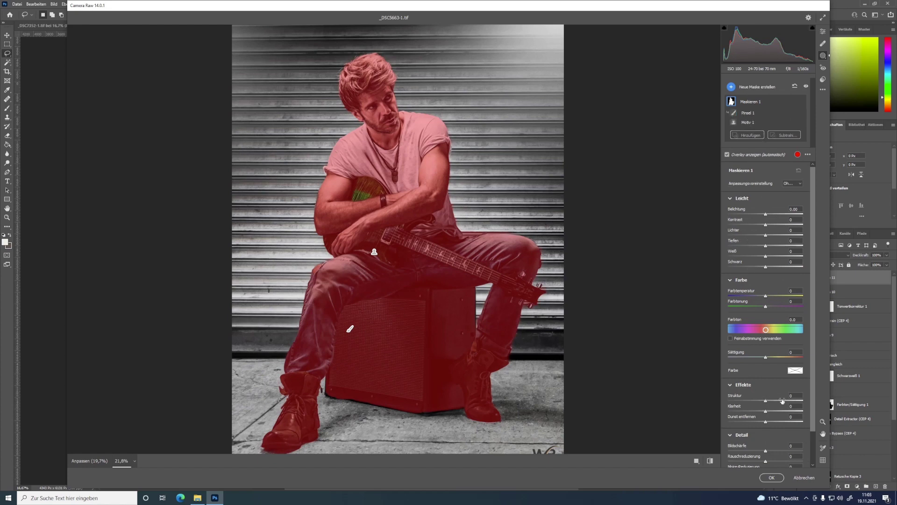
drag(814, 349, 814, 405)
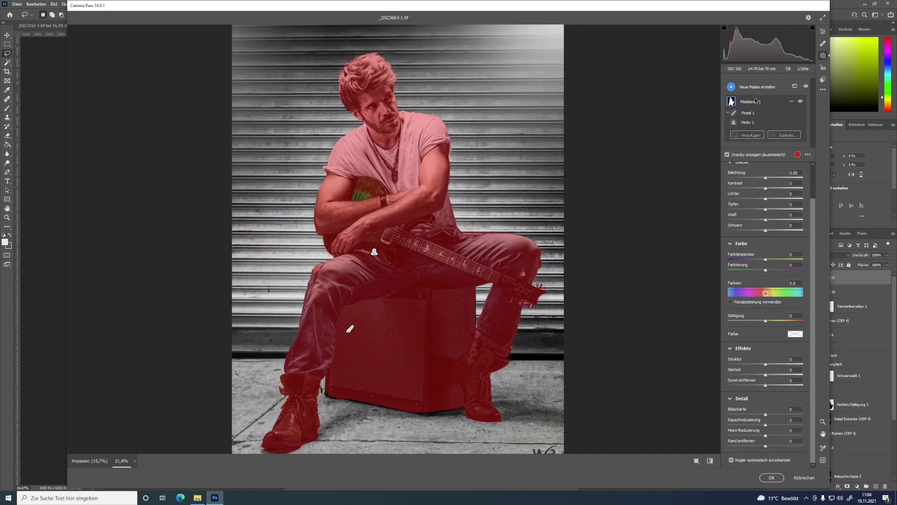
mouse_move(761, 102)
click(792, 102)
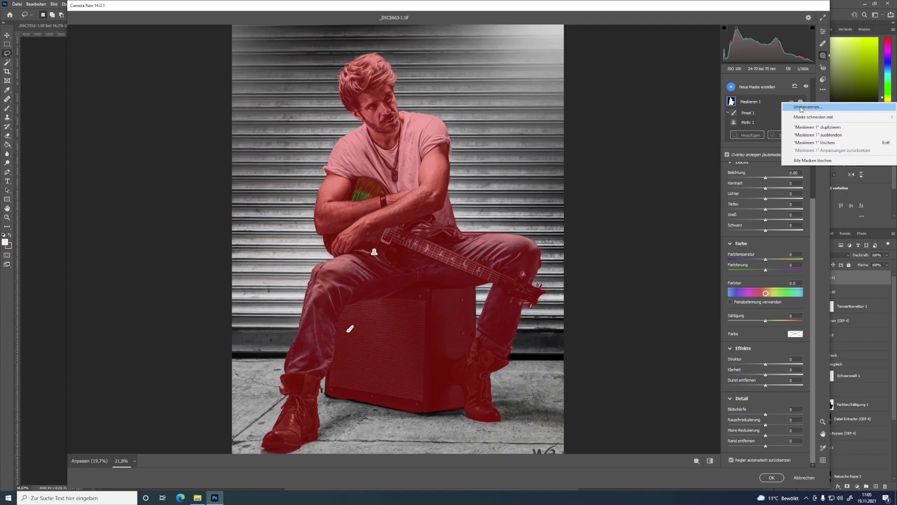
mouse_move(815, 116)
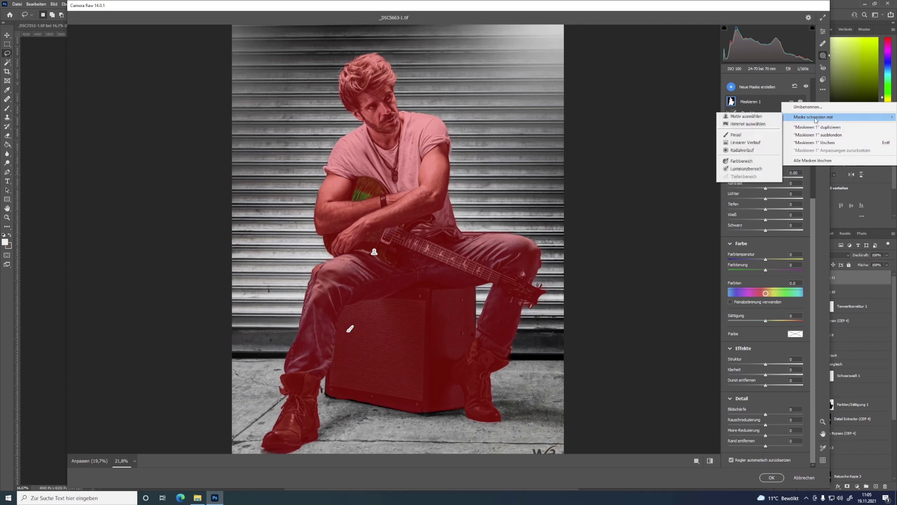
click(784, 89)
click(692, 166)
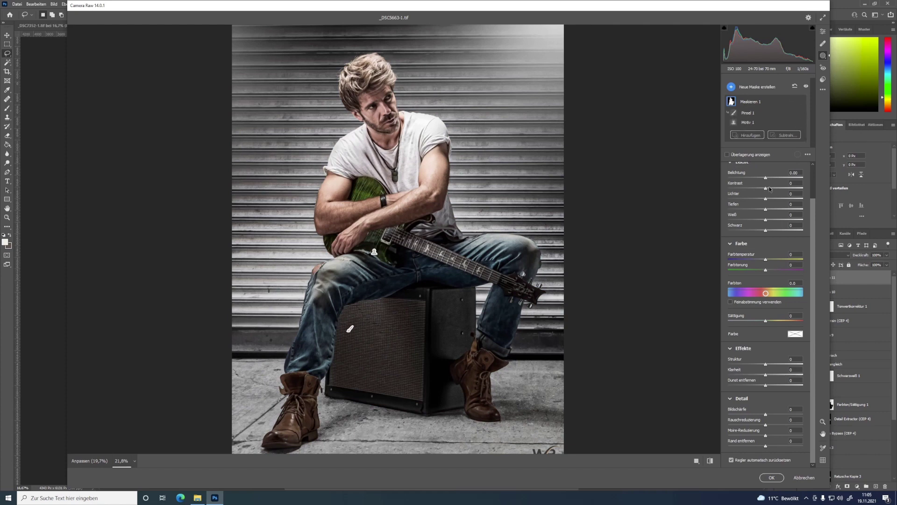
Raise the mask exposure to +1.65 and toggle Maskieren 1's visibility to compare
drag(765, 178, 782, 177)
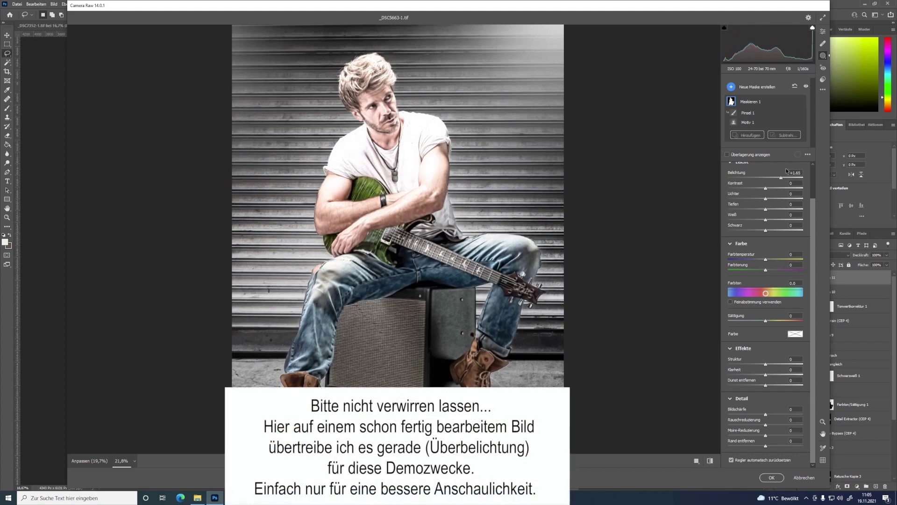
click(801, 102)
click(800, 102)
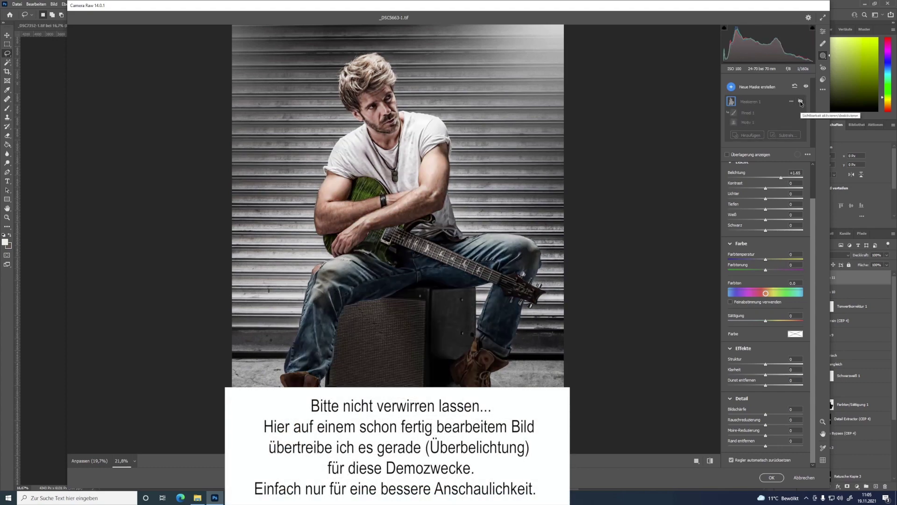
Compare by toggling the Pinsel 1 and Motiv 1 eye icons, then select Motiv 1
click(800, 113)
click(800, 113)
click(800, 112)
click(799, 113)
click(801, 123)
click(801, 123)
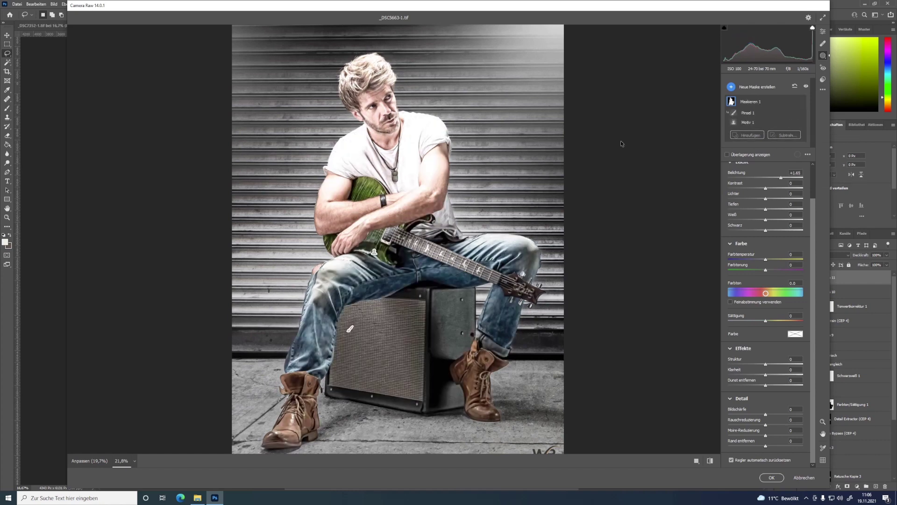
click(747, 122)
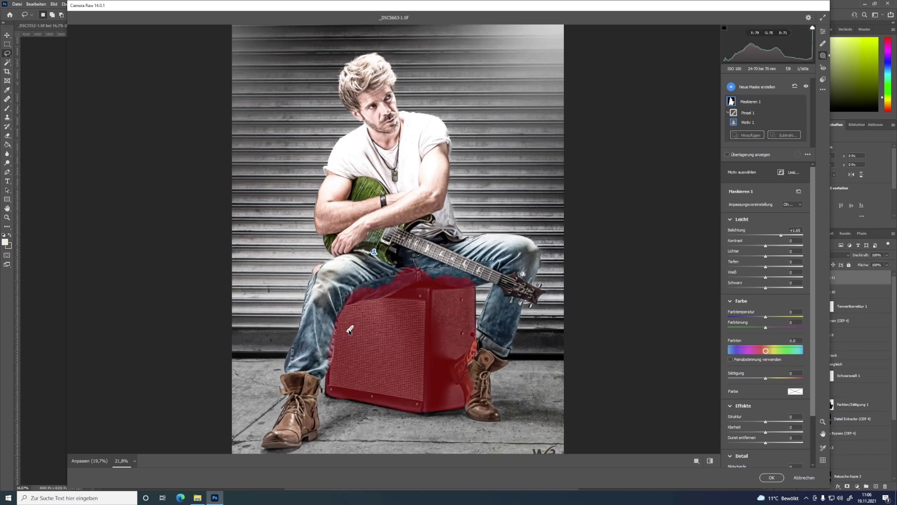
Switch between the Pinsel 1 and Motiv 1 pins on the photo
click(349, 330)
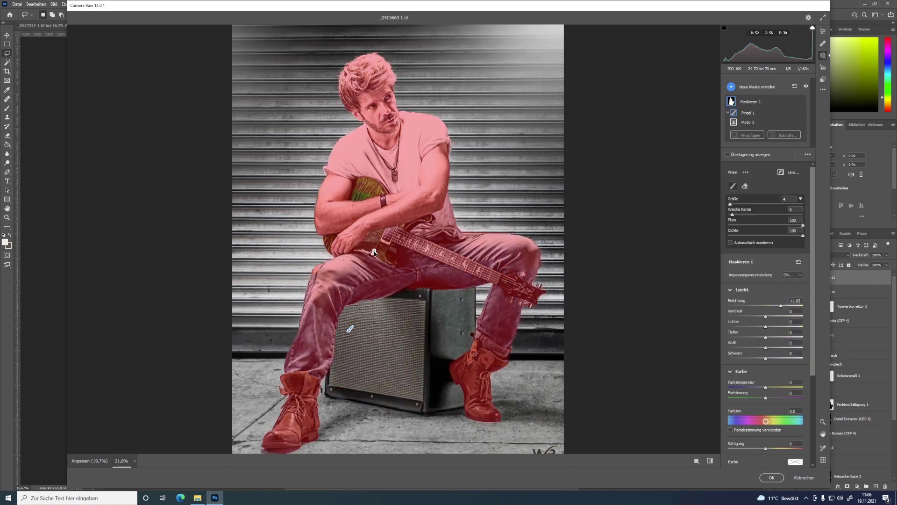
click(374, 253)
click(353, 329)
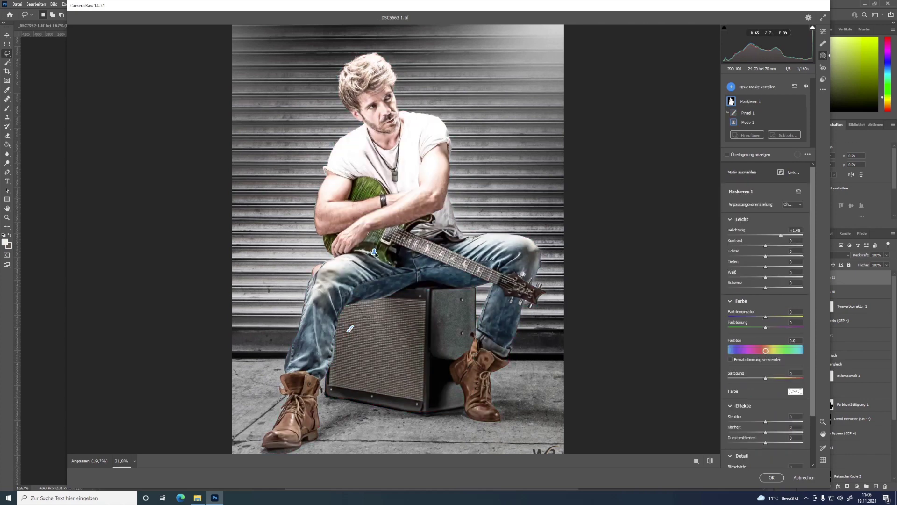
mouse_move(349, 329)
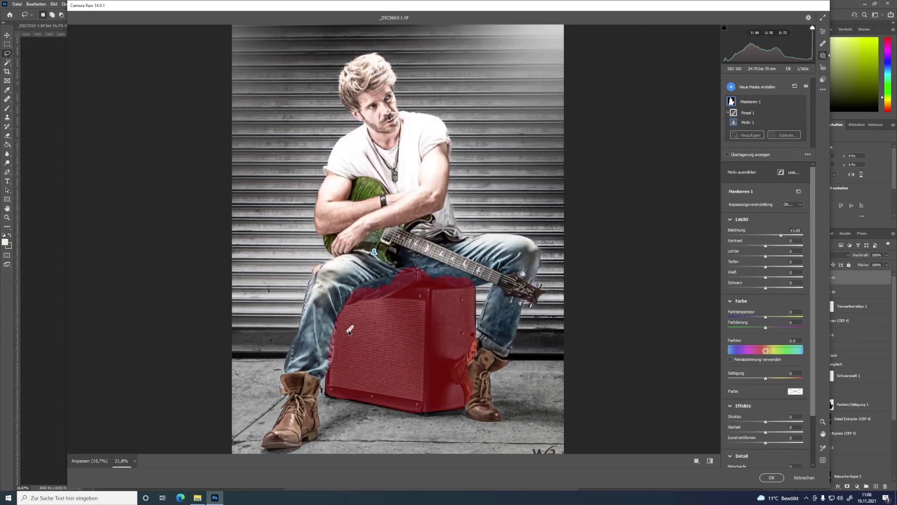
click(350, 330)
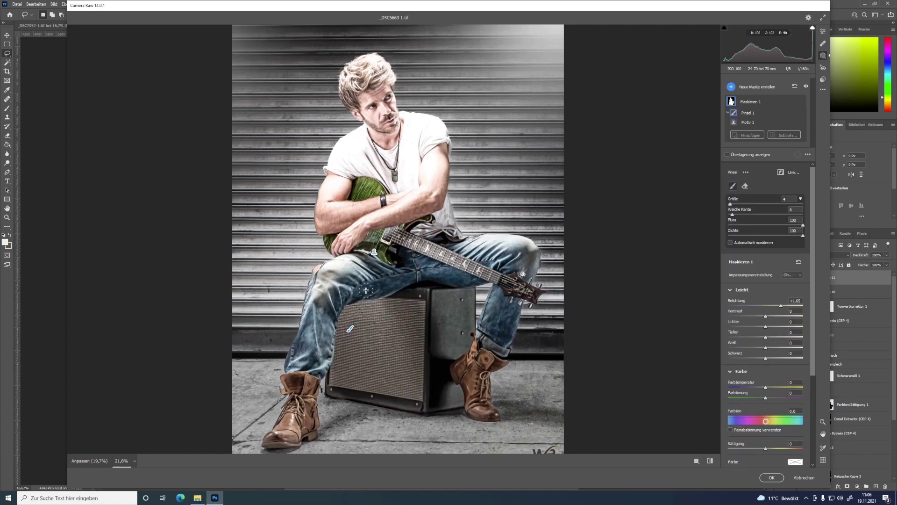
click(374, 253)
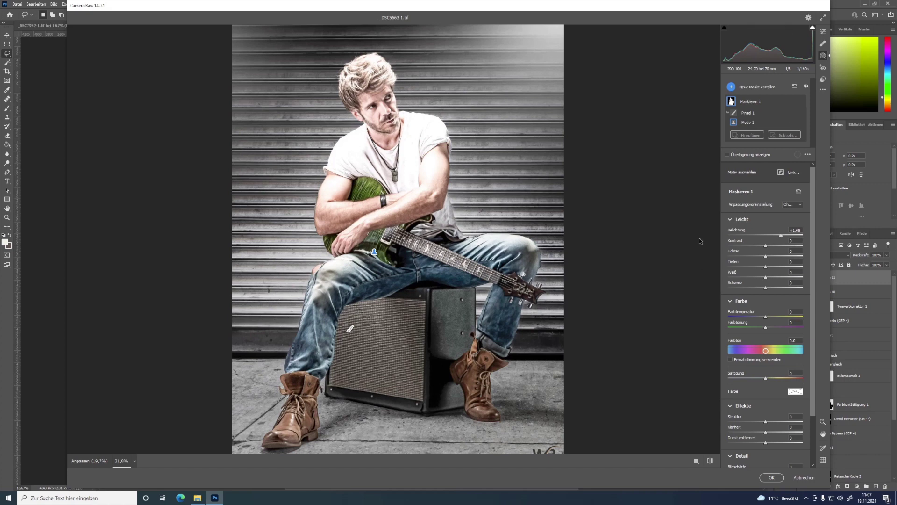
Reset the mask's Belichtung to 0.00 and turn off Overlay anzeigen
double_click(780, 235)
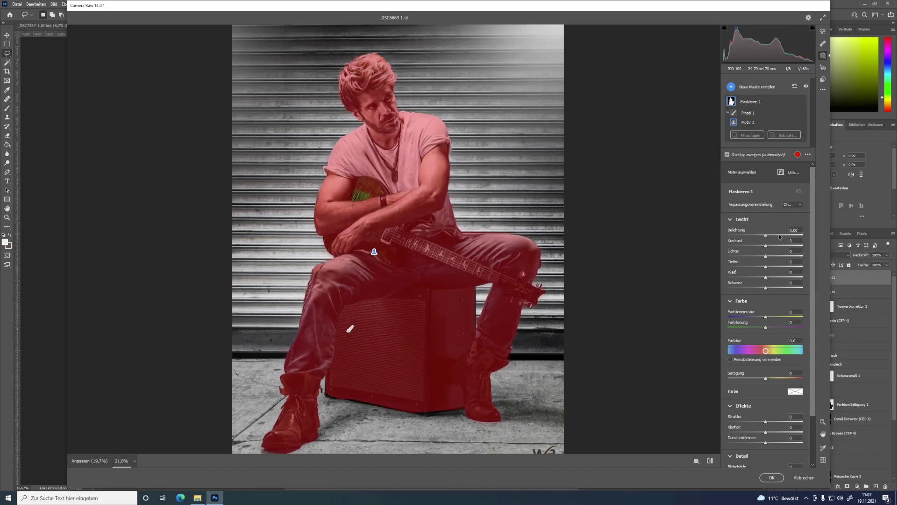
click(731, 155)
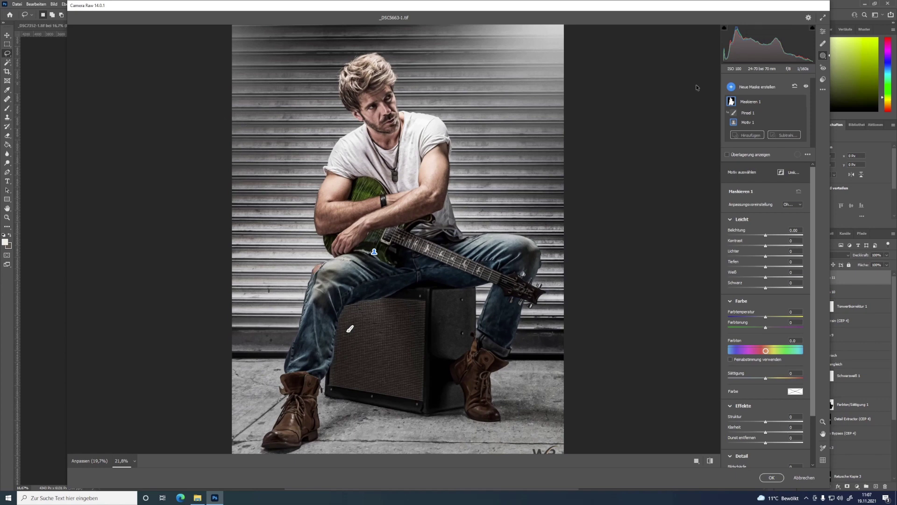
click(748, 88)
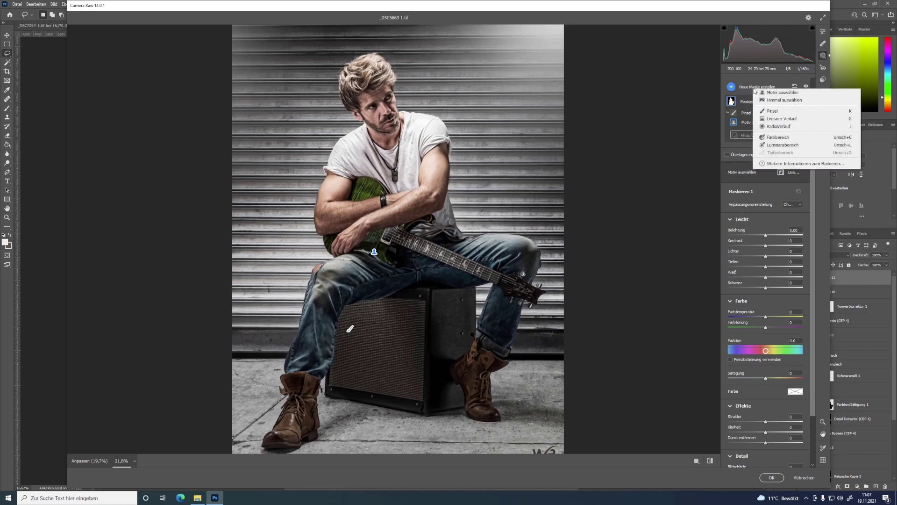
Add a linear gradient across the photo's left side at exposure -2.15, then reselect Maskieren 1
click(783, 120)
mouse_move(181, 87)
mouse_down()
mouse_move(346, 123)
mouse_move(358, 114)
mouse_up()
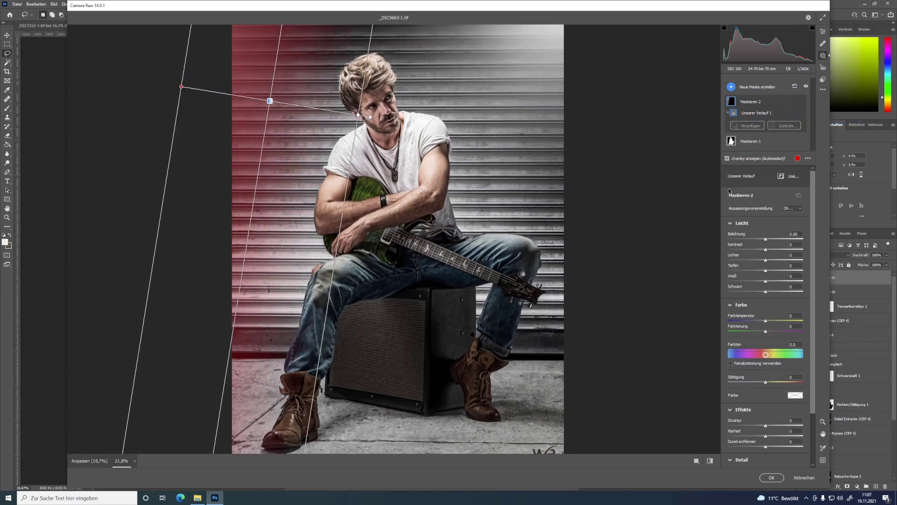
drag(764, 236, 752, 236)
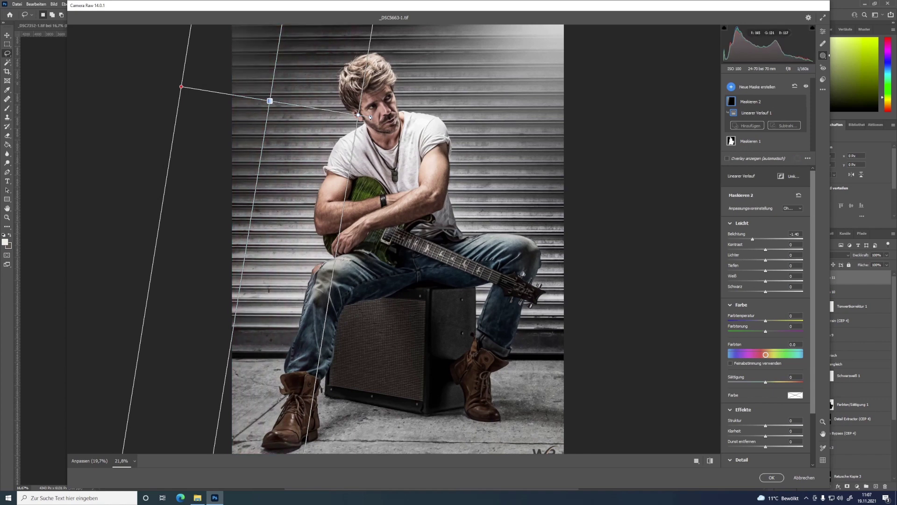
click(743, 102)
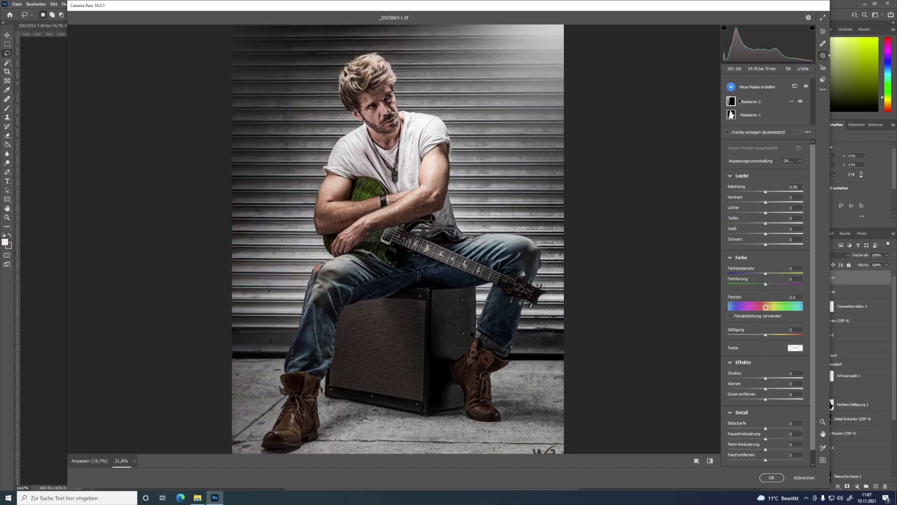
mouse_move(750, 102)
click(751, 102)
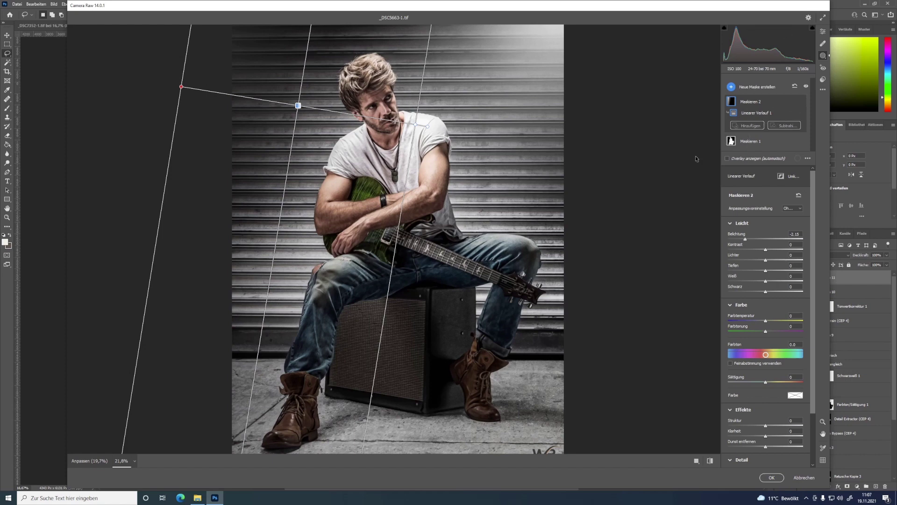
click(746, 145)
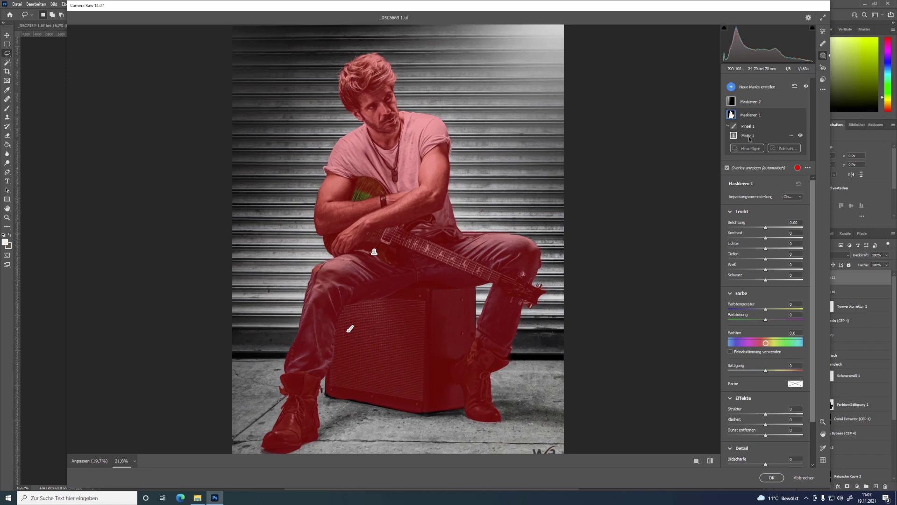
Set Motiv 1's Belichtung to +1.05, then select Pinsel 1 and show the red overlay with Y
click(749, 140)
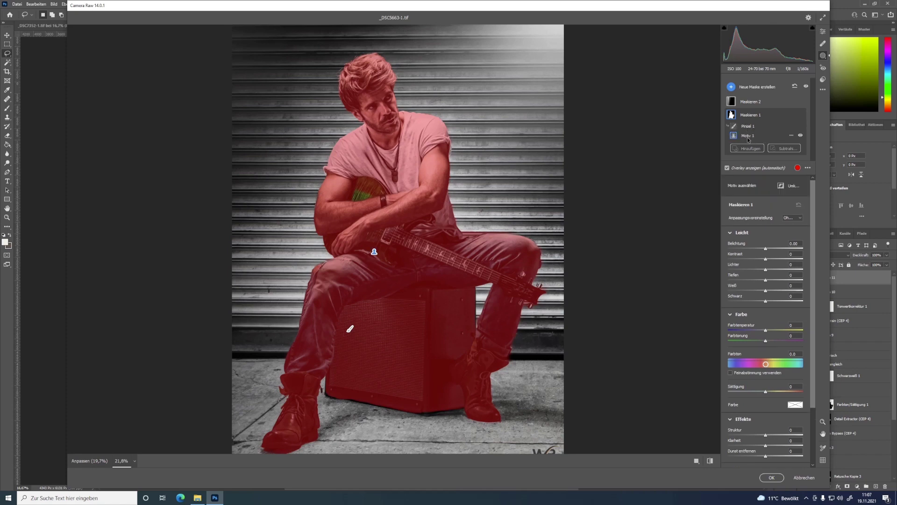
drag(766, 248, 776, 249)
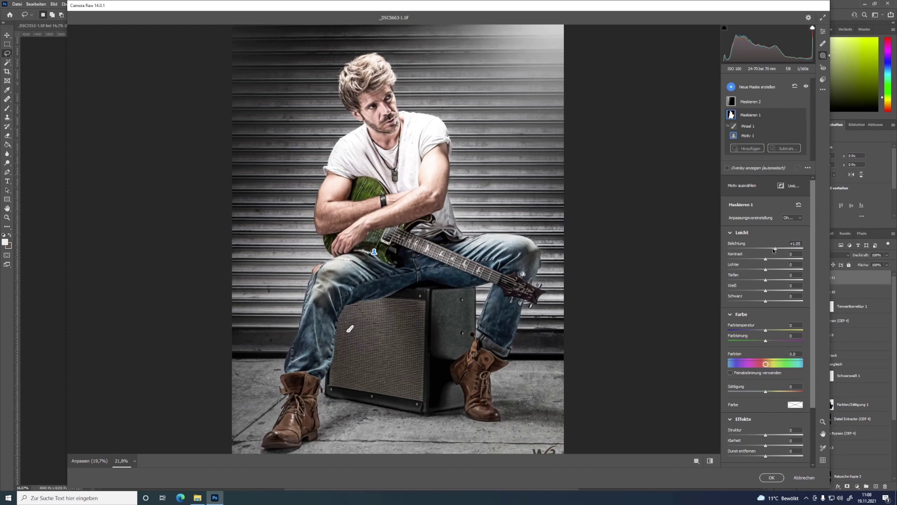
click(747, 127)
mouse_move(761, 125)
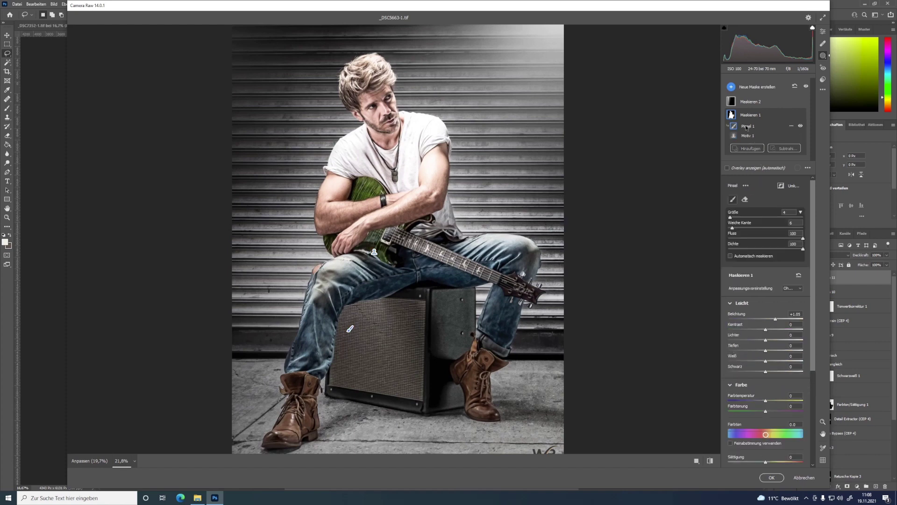
key(y)
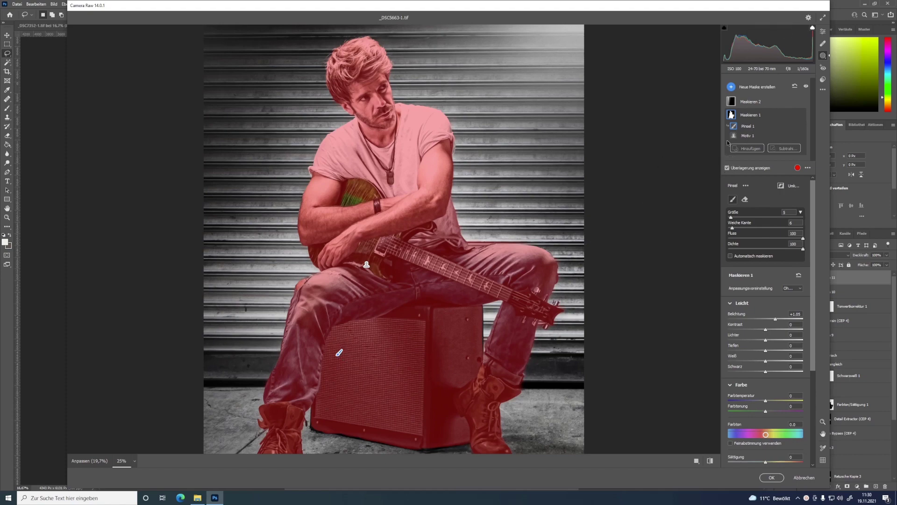
Zoom in on the guitar and arms and start a Subtract > Brush component
key(ctrl+plus)
key(ctrl+plus)
key(ctrl+plus)
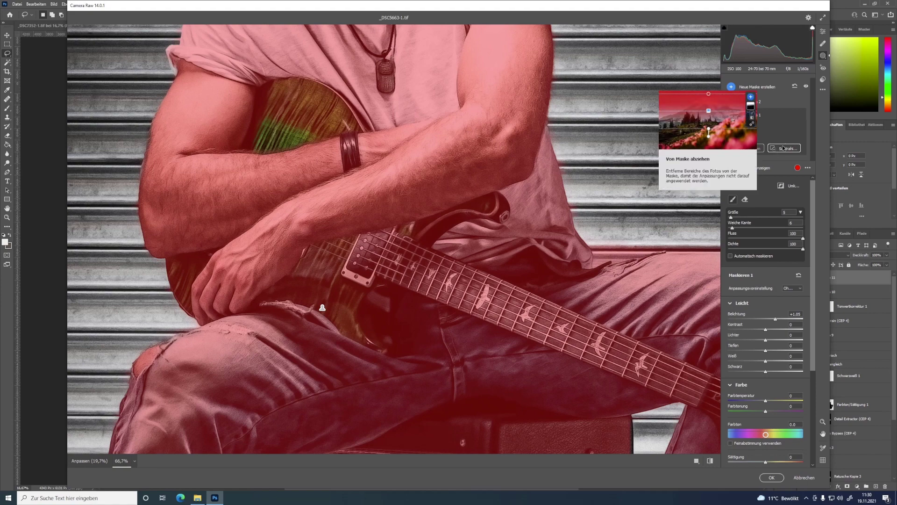
click(784, 148)
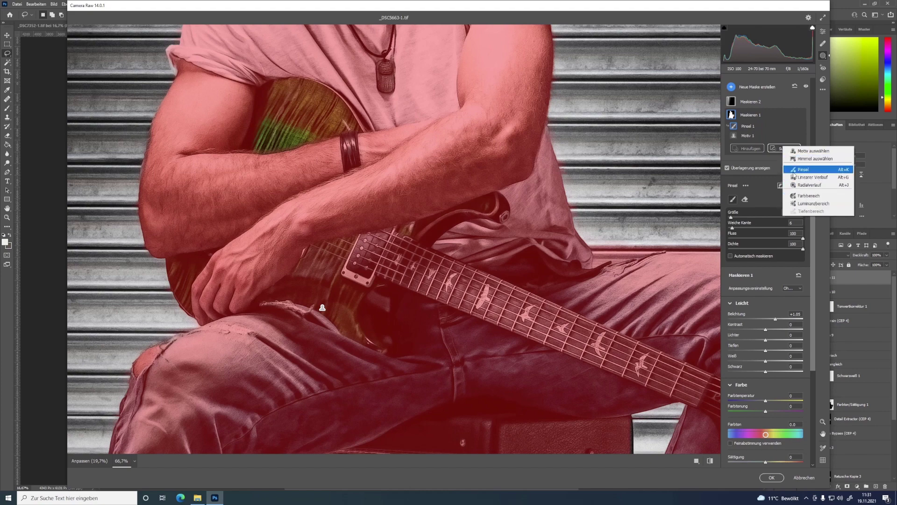
click(812, 170)
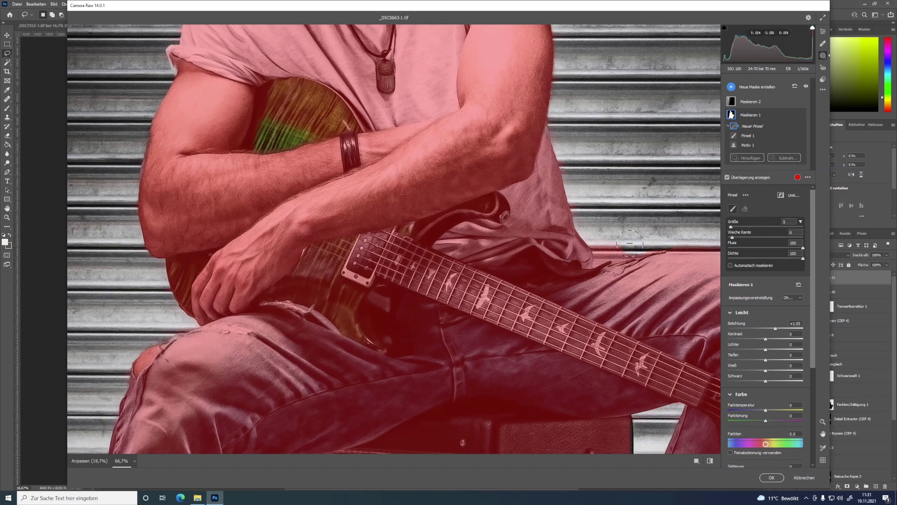
Paint Pinsel 2 along the shirt and jeans edges, toggling the eraser and enlarging the brush to 6
drag(635, 242, 673, 243)
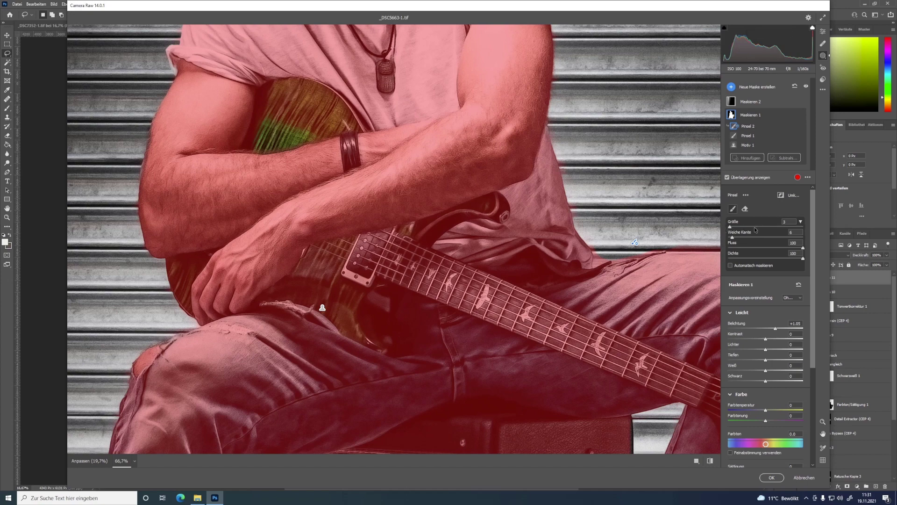
key(alt)
key(bracketright)
key(bracketright)
mouse_move(609, 253)
mouse_down()
mouse_move(679, 240)
mouse_move(654, 244)
mouse_up()
key(alt)
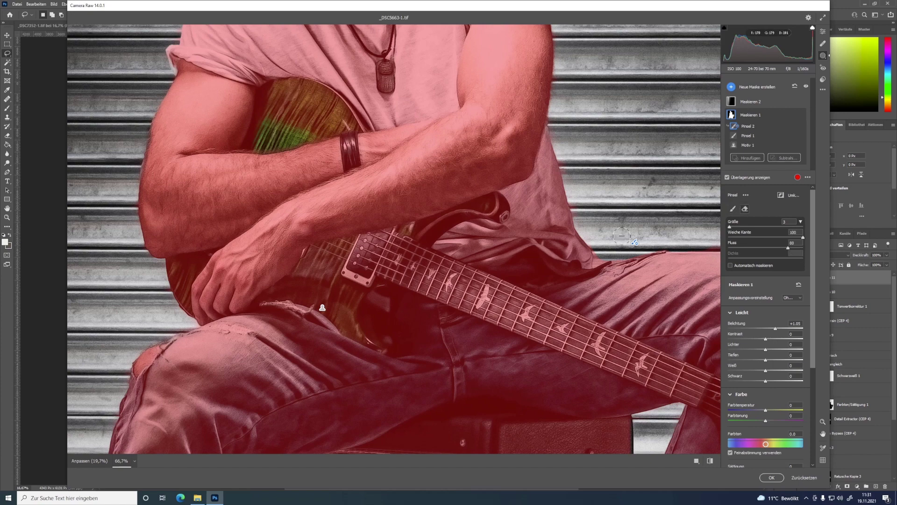
drag(631, 256, 628, 263)
key(alt)
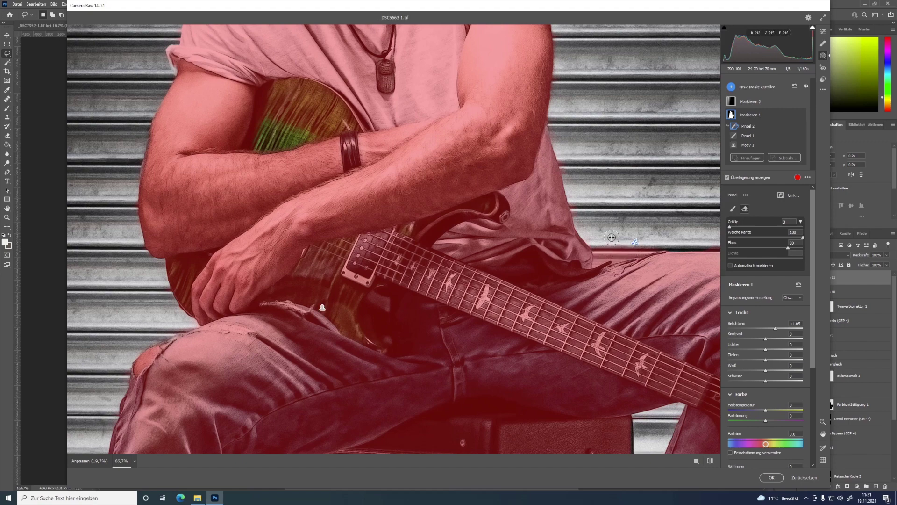
key(alt)
mouse_move(656, 242)
mouse_down()
mouse_move(602, 247)
mouse_move(658, 227)
mouse_up()
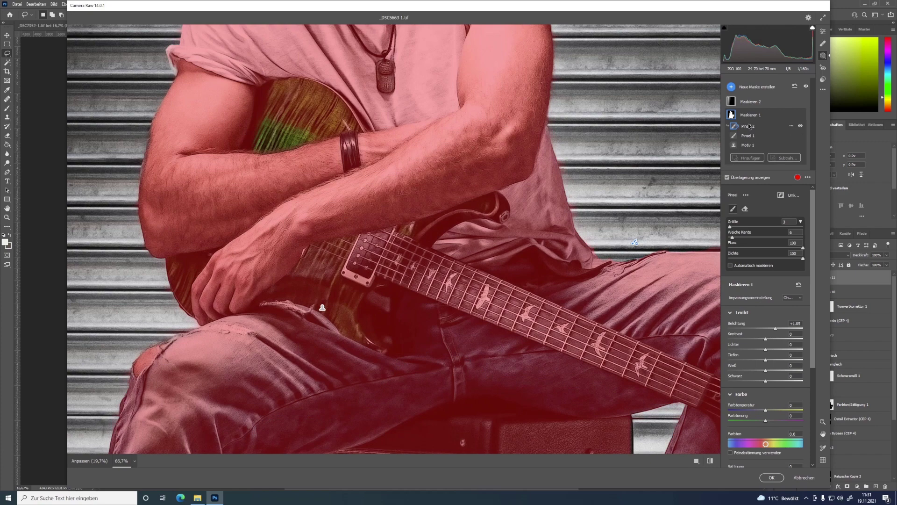
Lower Motiv 1's exposure and browse the mask and subject component options menus
mouse_move(764, 125)
click(756, 145)
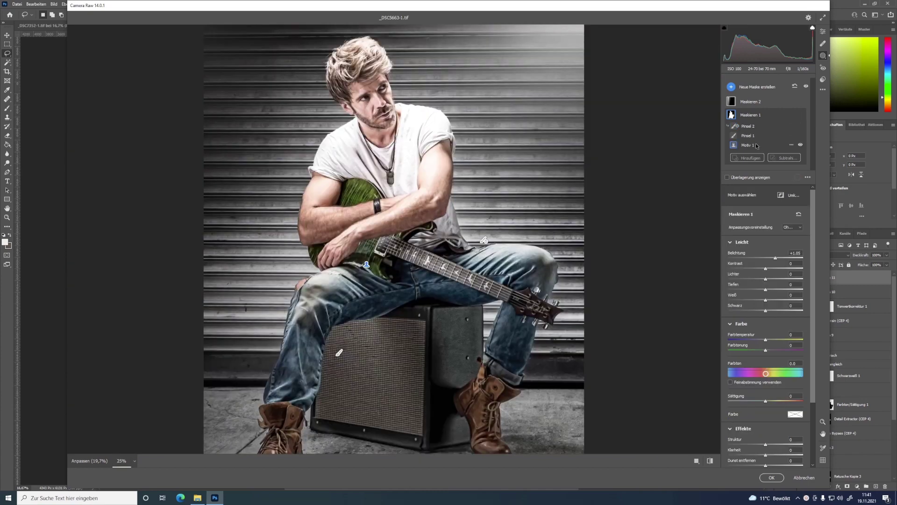
drag(774, 260, 771, 257)
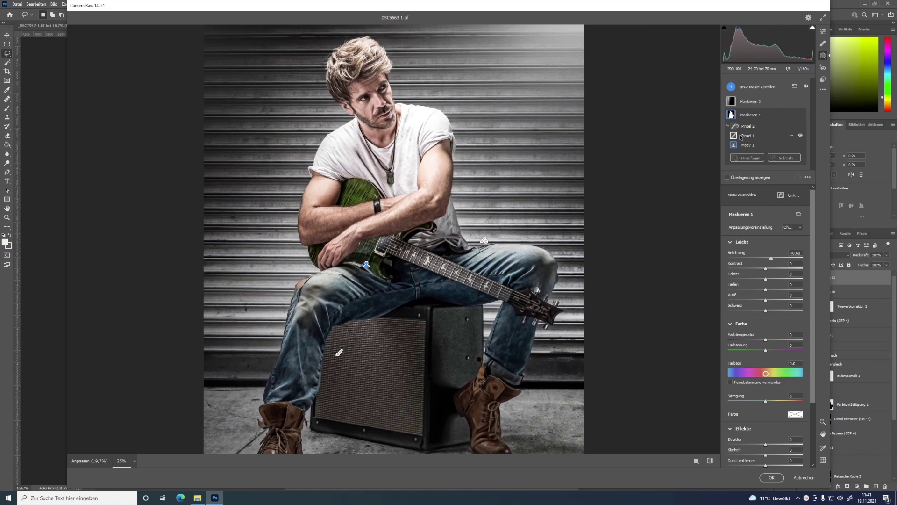
click(792, 116)
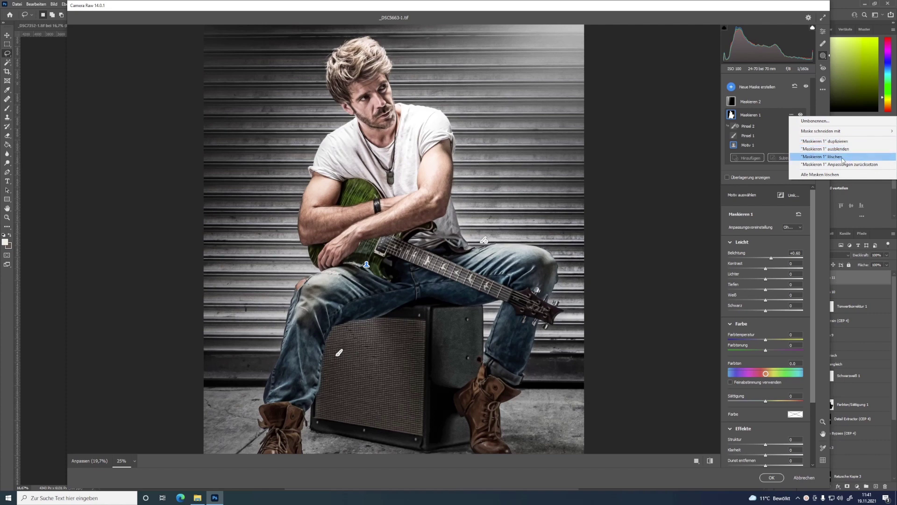
click(770, 115)
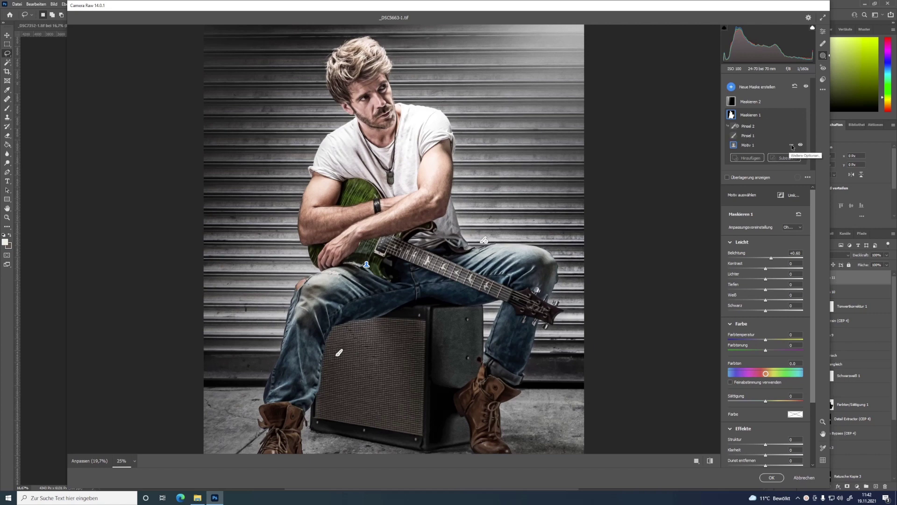
mouse_move(733, 145)
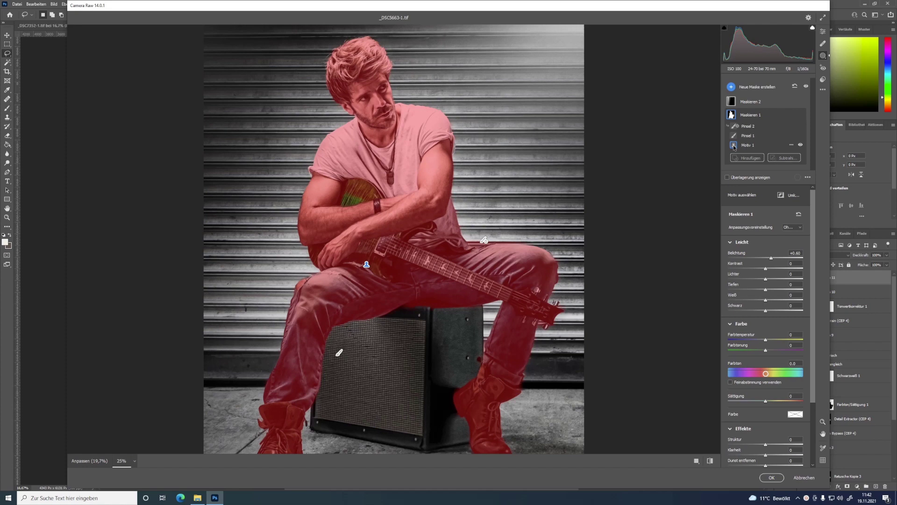
click(791, 145)
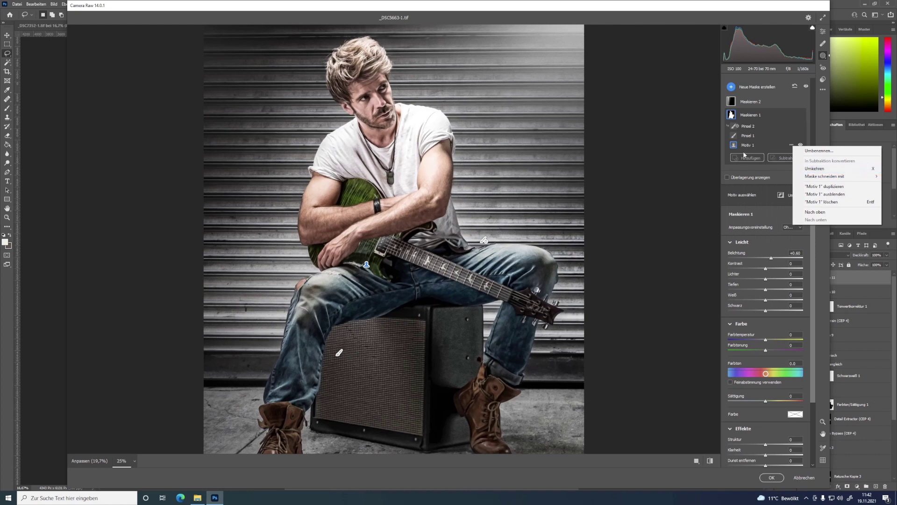
click(821, 169)
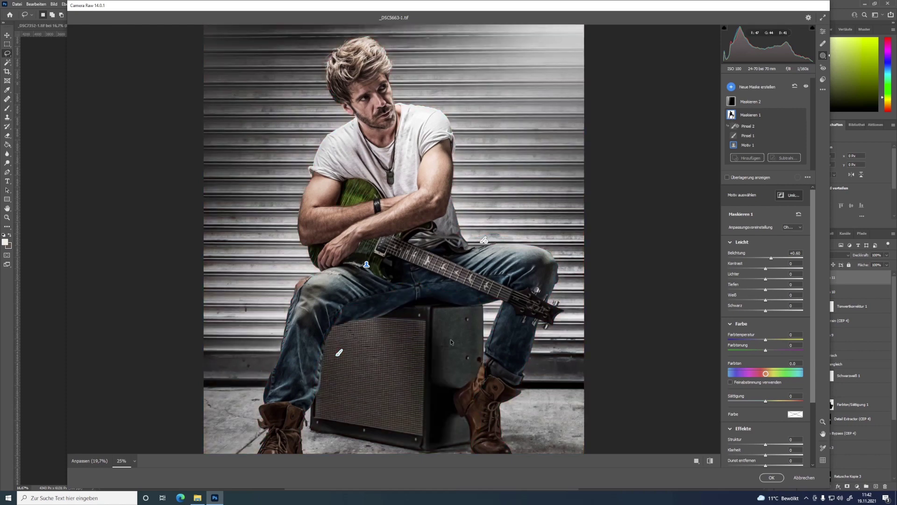
Nudge exposure to +0.65, check the intersect and brush options, and hold Alt to reveal Intersect
drag(771, 258, 772, 256)
click(791, 115)
mouse_move(821, 130)
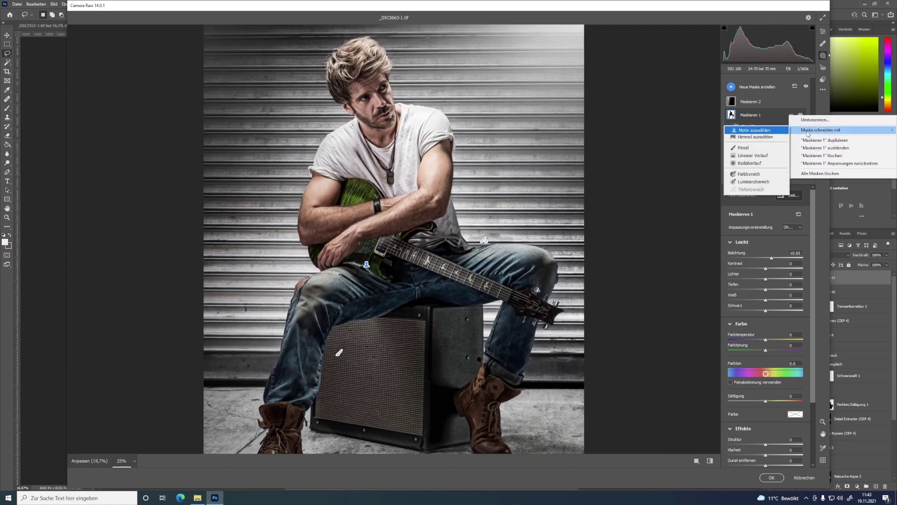
click(744, 148)
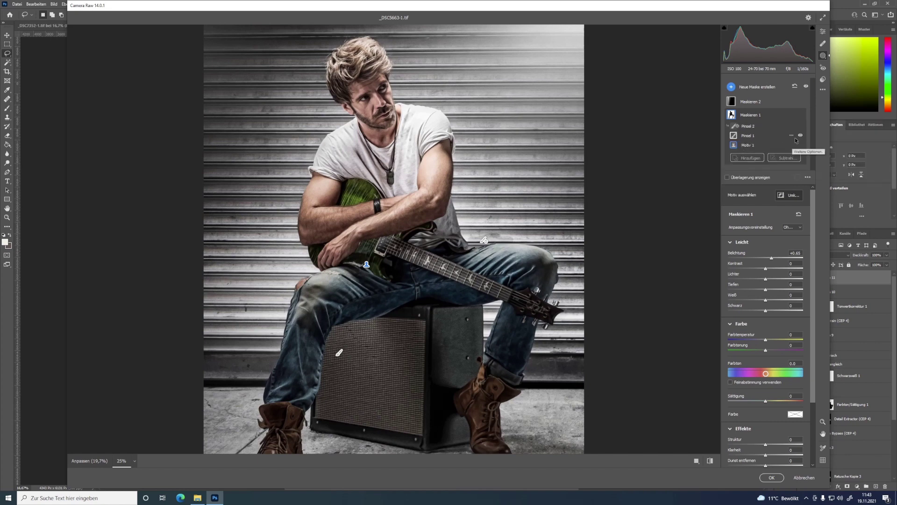
click(792, 136)
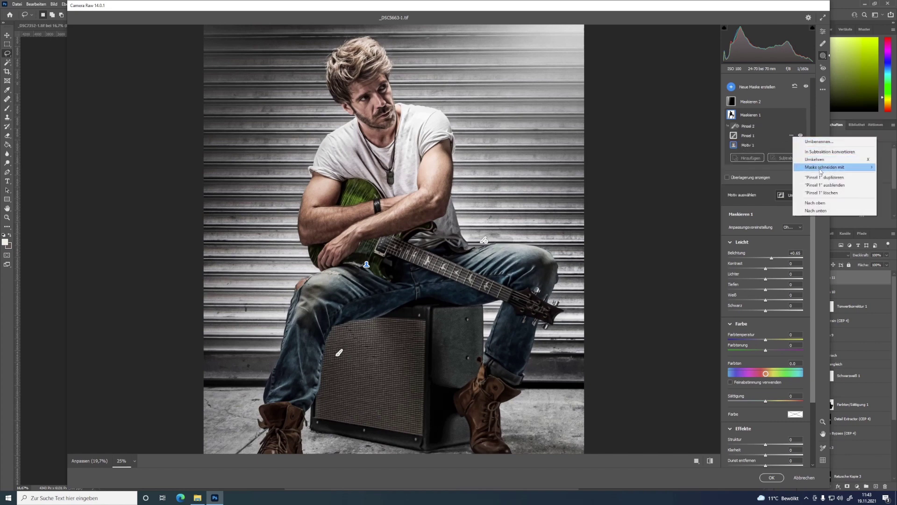
mouse_move(825, 167)
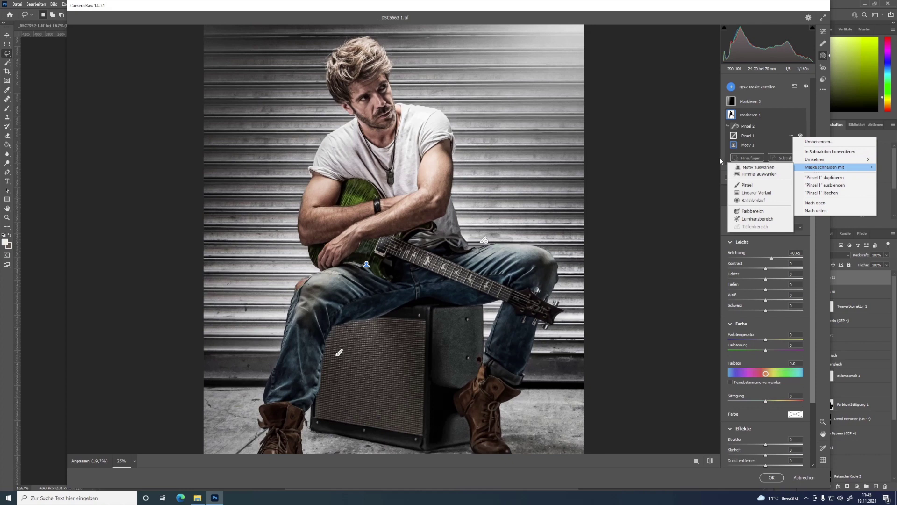
click(699, 157)
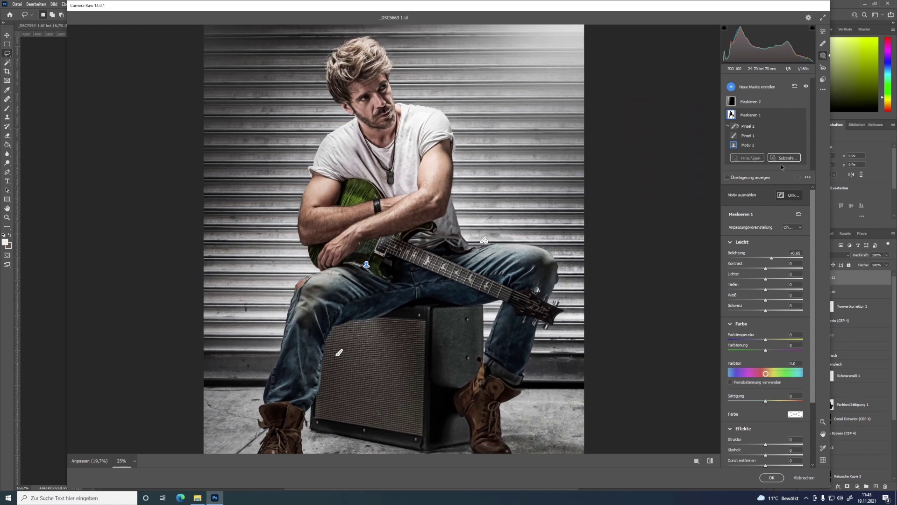
key(alt)
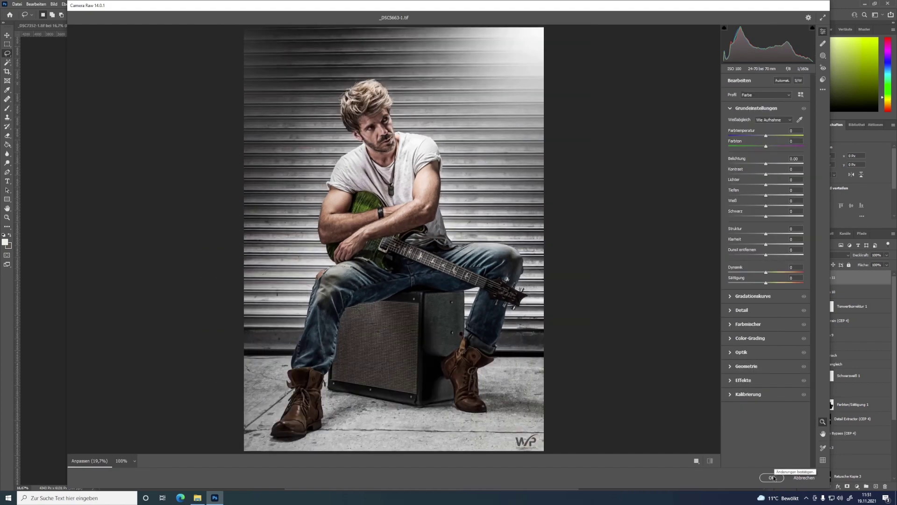
Apply the masking edits, then open _DSC8257-1.tif in the Camera Raw filter's Masking panel
click(772, 477)
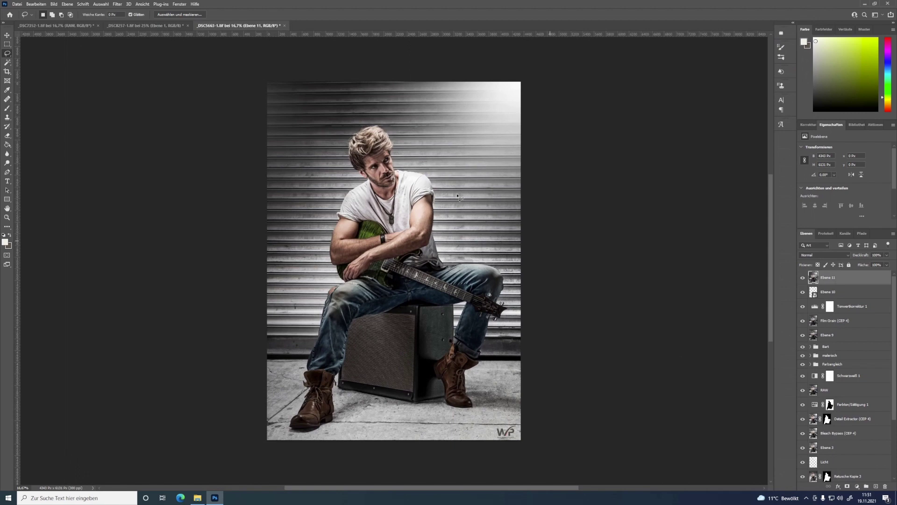
click(162, 26)
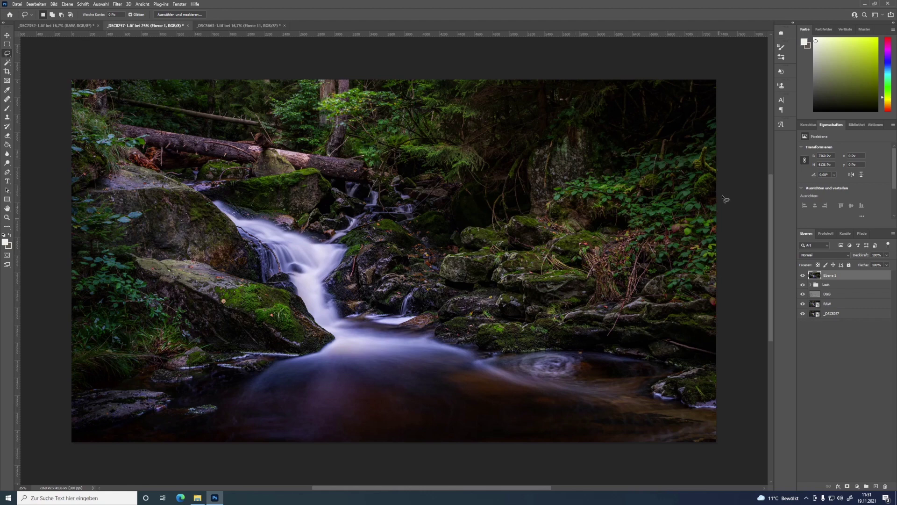
click(117, 5)
click(145, 57)
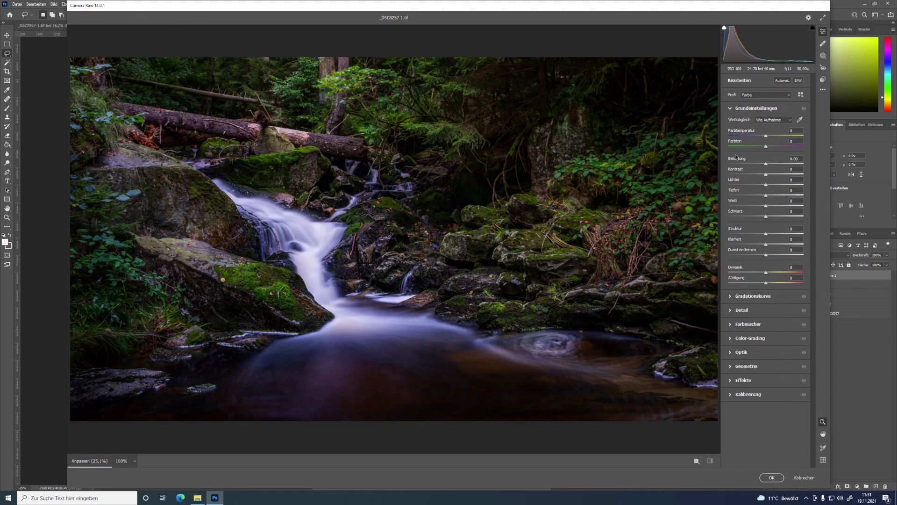
key(m)
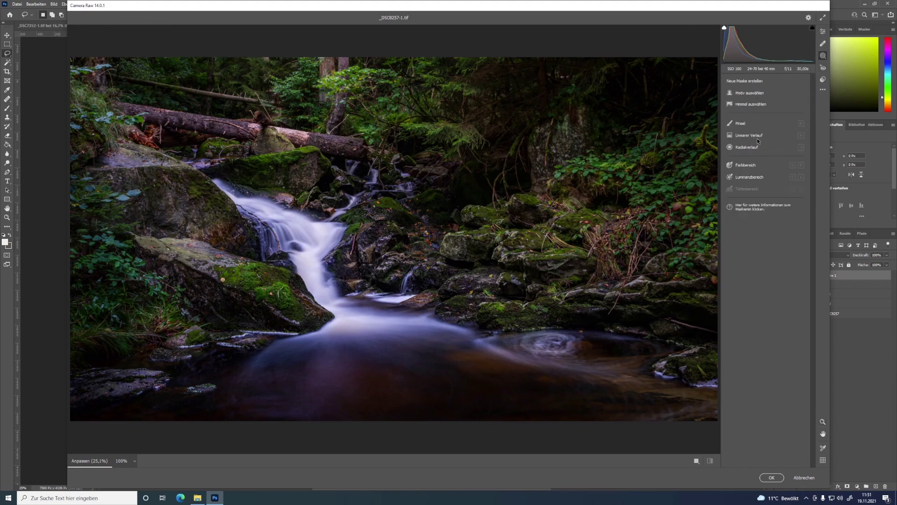
Add a Farbbereich mask sampled from the green foliage and raise its exposure to +1.70
click(746, 165)
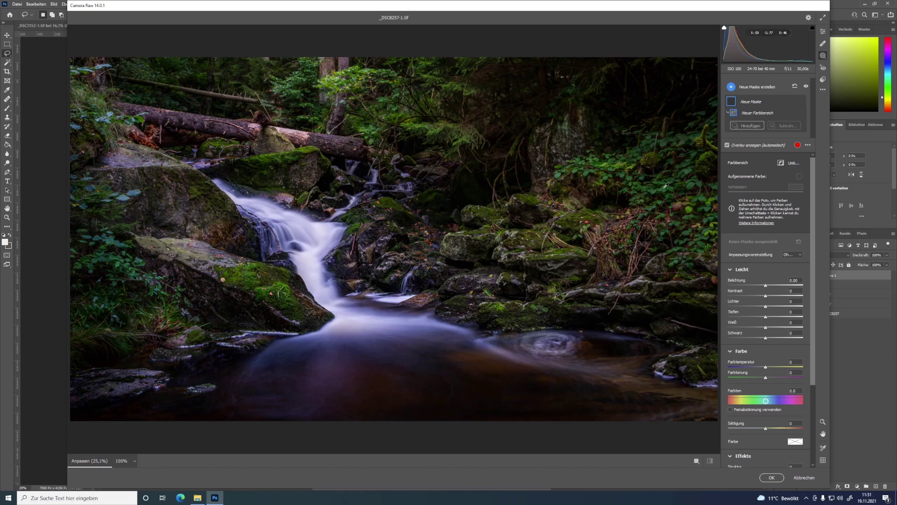
click(664, 187)
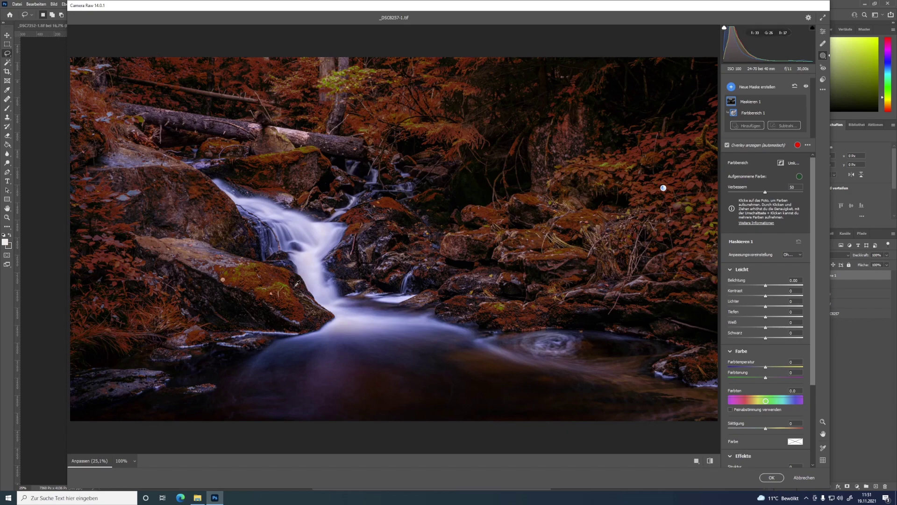
drag(766, 284, 778, 287)
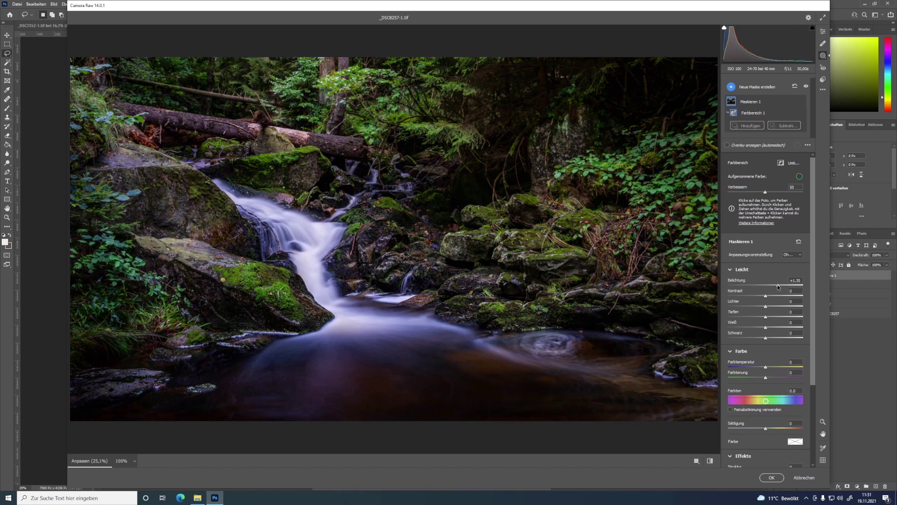
drag(778, 287, 783, 287)
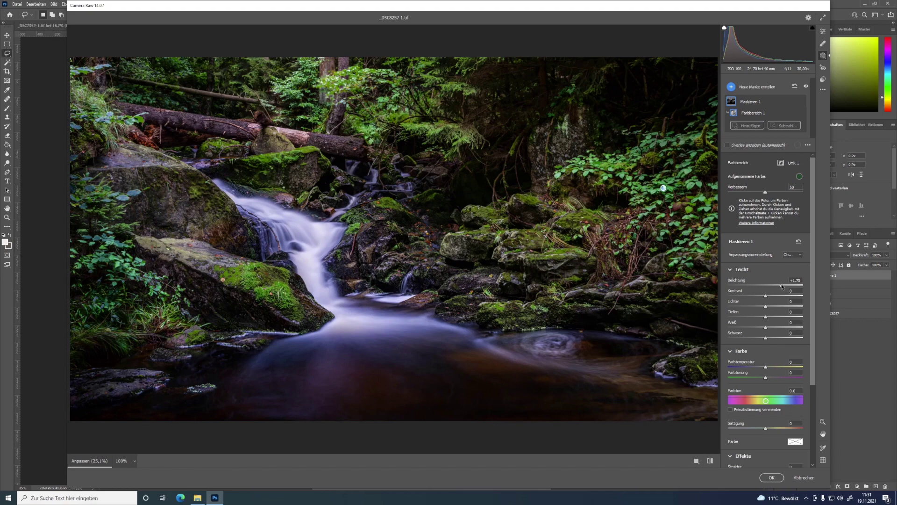
click(788, 127)
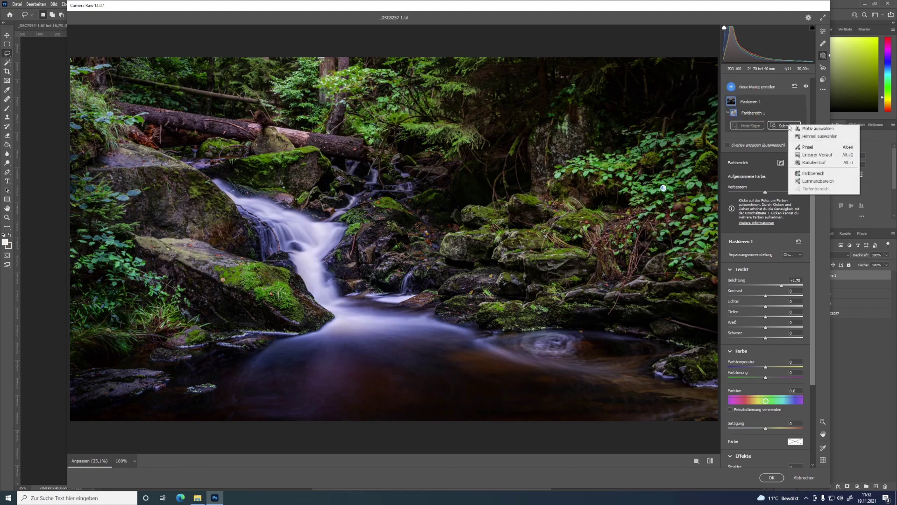
Subtract a Pinsel brush from the foliage mask, painting areas out with a larger, softer brush
click(811, 148)
scroll(430, 116, up, 10)
mouse_move(430, 116)
mouse_down()
mouse_move(379, 231)
mouse_move(528, 248)
mouse_up()
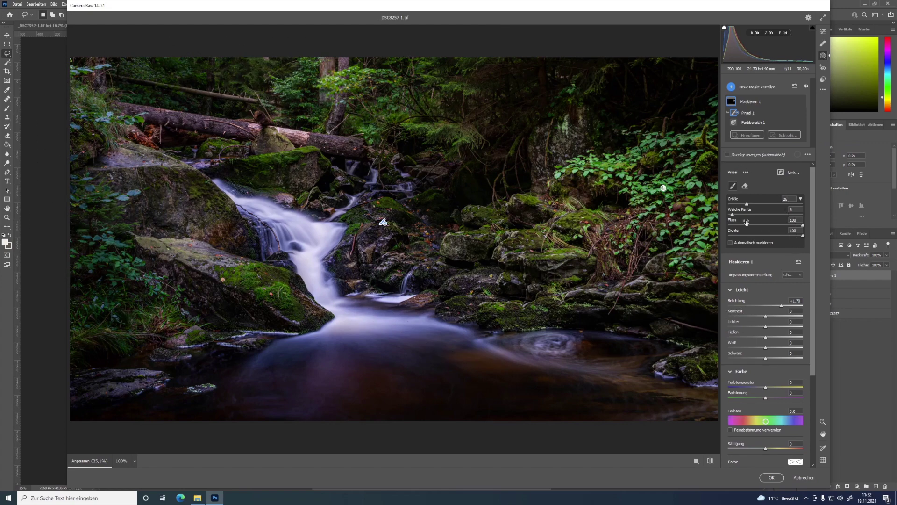
drag(732, 214, 804, 216)
key(alt)
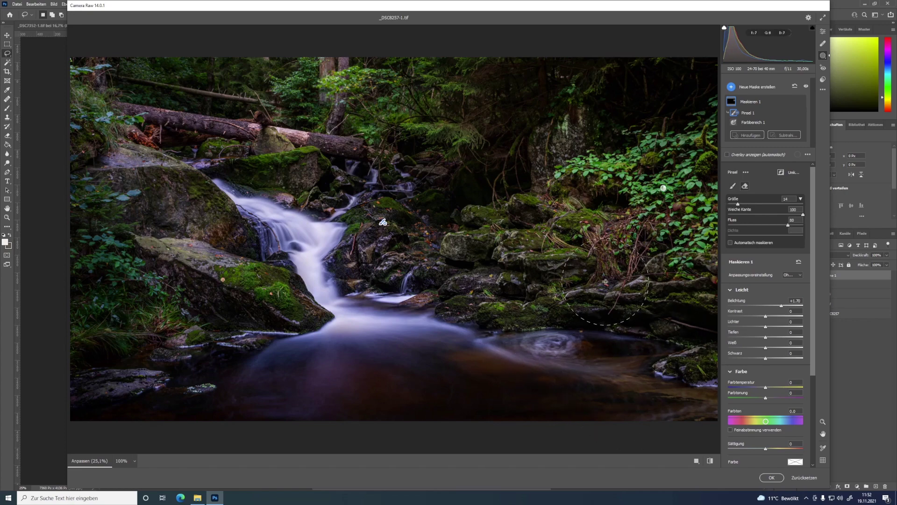
drag(581, 329, 567, 235)
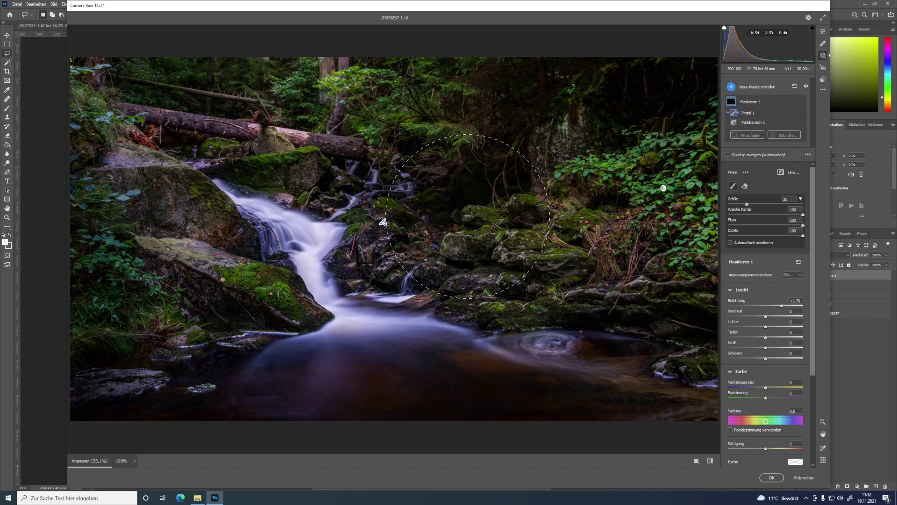
Undo the brush subtraction and nudge the foliage mask's exposure up to +1.80
mouse_move(764, 112)
key(ctrl+z)
key(ctrl+z)
key(ctrl+z)
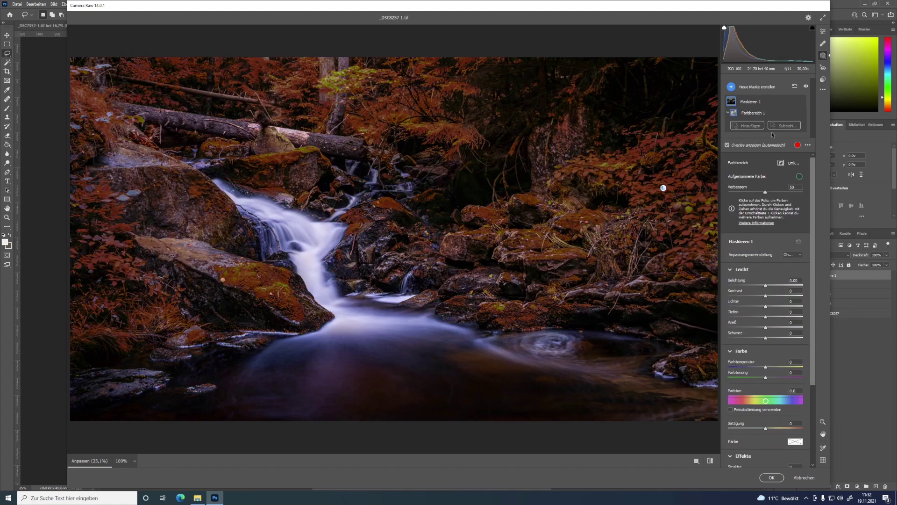
drag(767, 289, 784, 289)
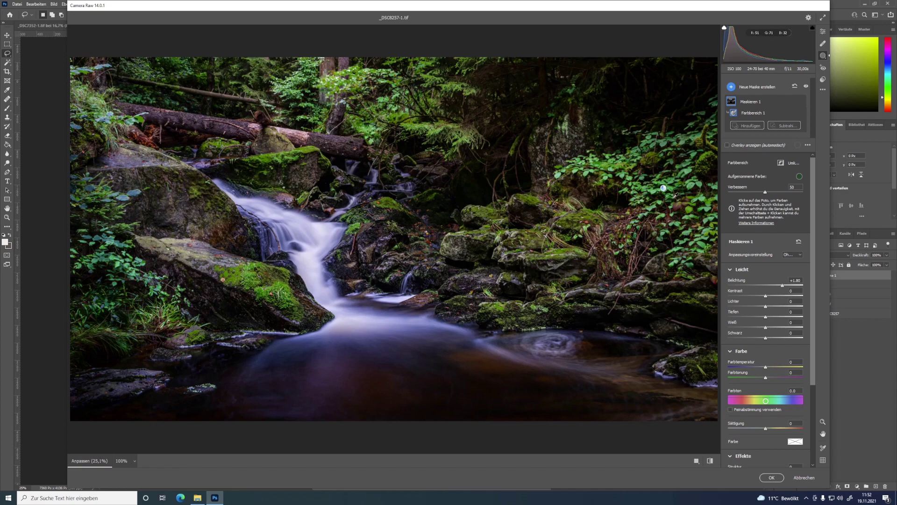
click(792, 114)
mouse_move(834, 144)
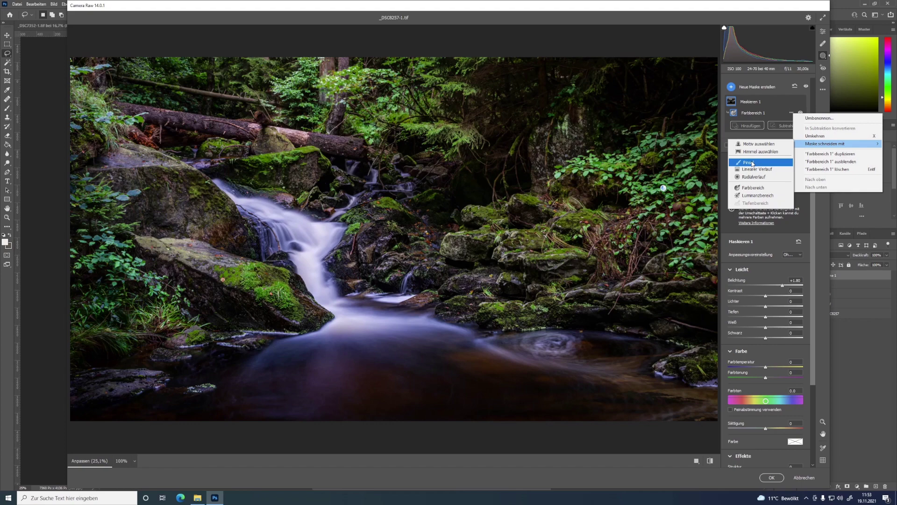
Intersect the colour-range mask with a Pinsel brush over the right-hand foliage, exposure +2.20
click(750, 163)
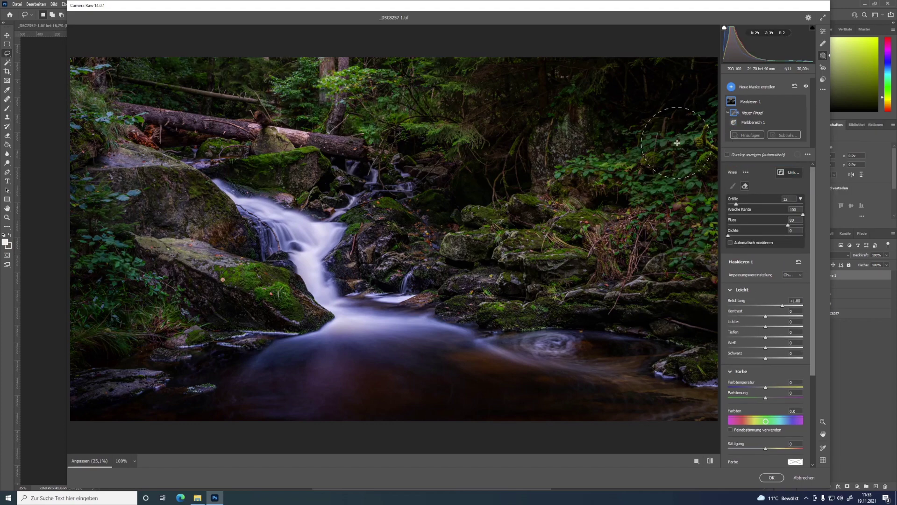
mouse_move(596, 160)
mouse_down()
mouse_move(634, 178)
mouse_move(630, 169)
mouse_up()
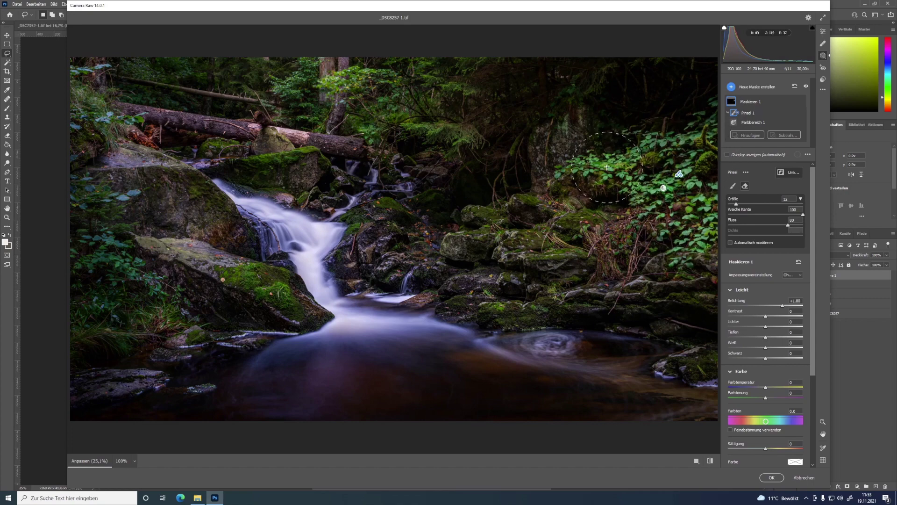
key(alt)
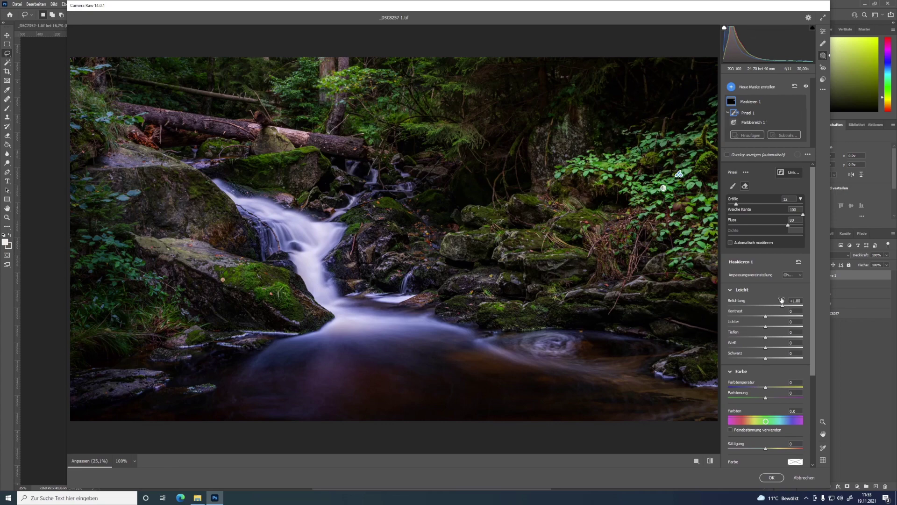
drag(784, 306, 774, 299)
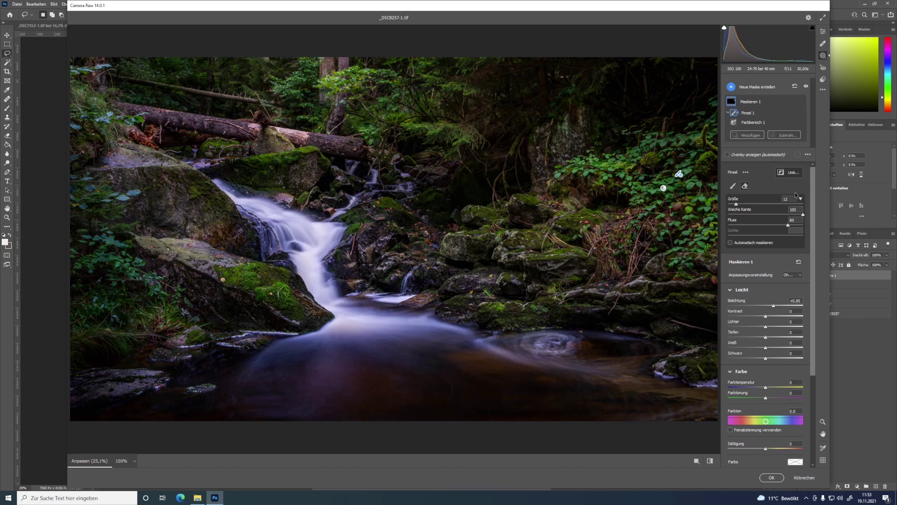
drag(773, 306, 782, 311)
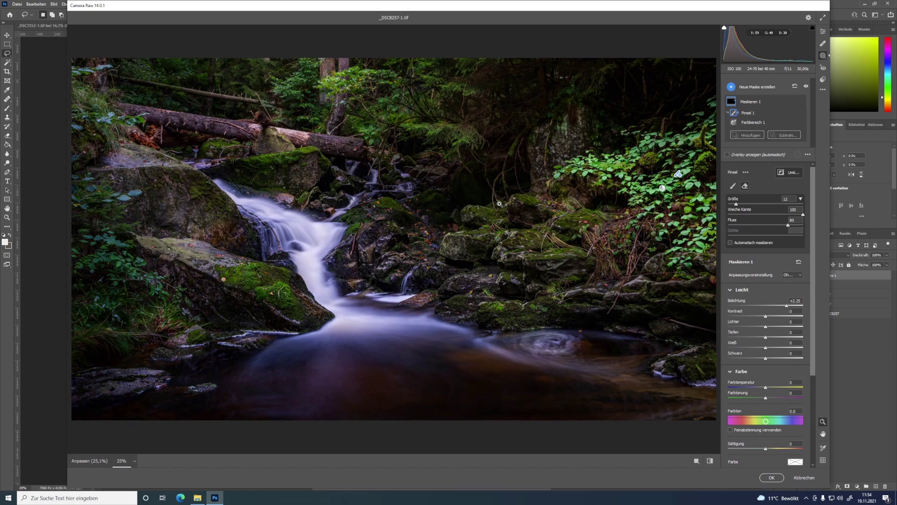
Attempt a Himmel auswählen sky mask and dismiss the no-sky-found message
key(ctrl+minus)
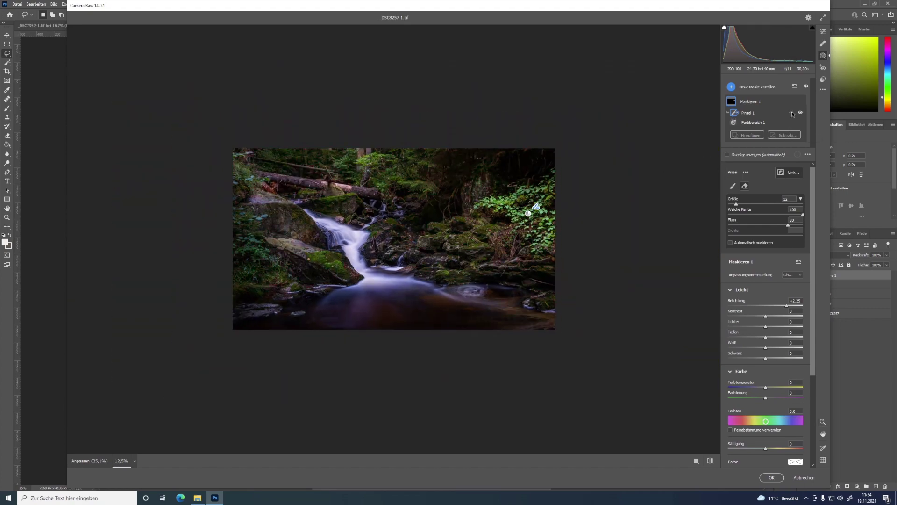
click(746, 83)
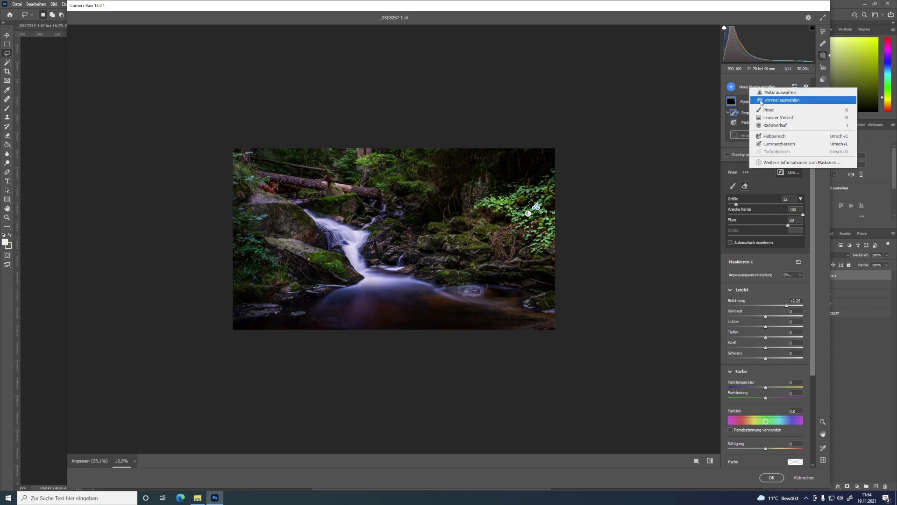
click(760, 100)
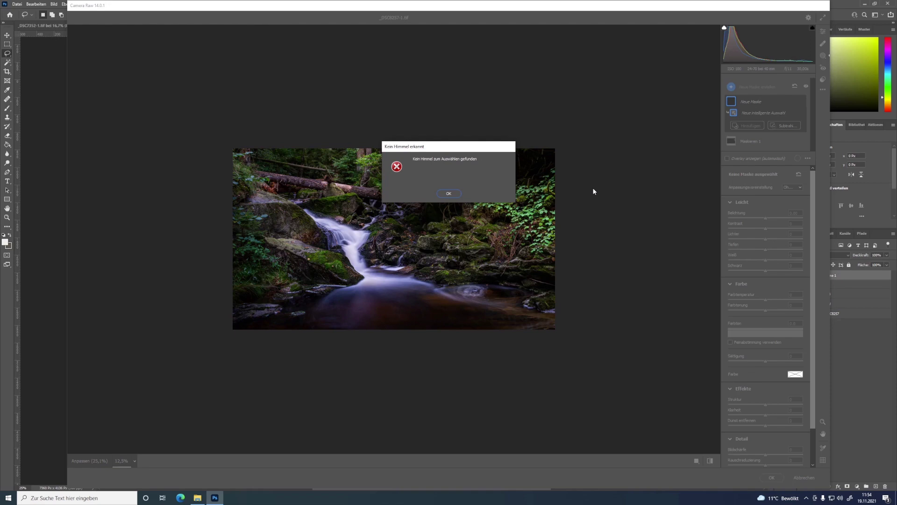
key(Return)
Close Camera Raw and bring the guitarist photo _DSC5663-1.tif to the front
key(z)
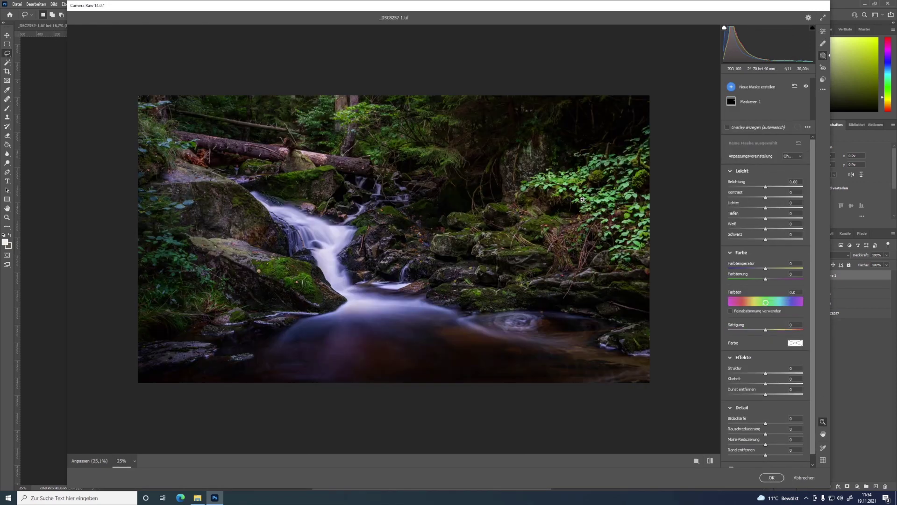
click(583, 201)
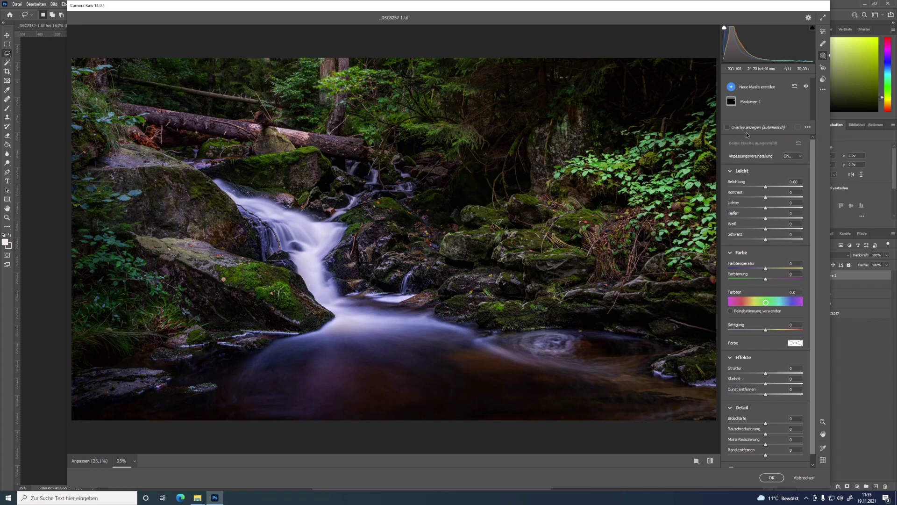
key(ctrl+minus)
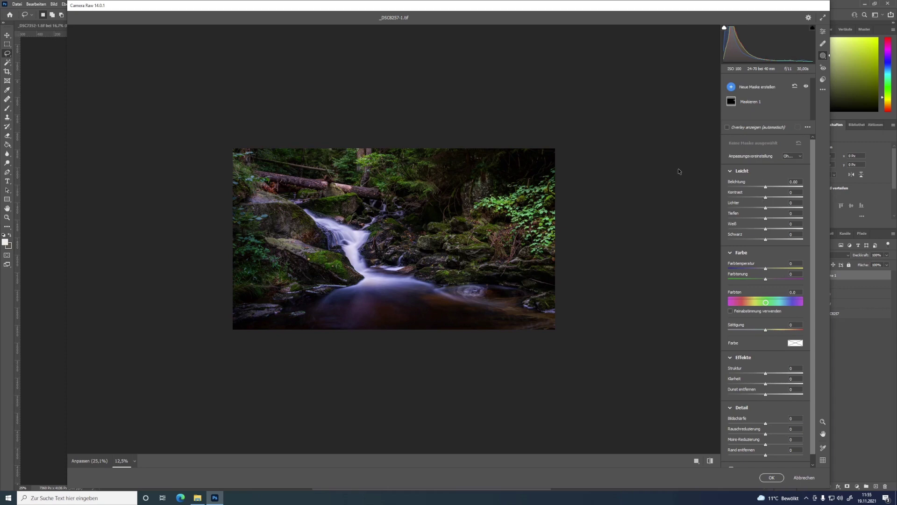
key(Return)
key(ctrl+Tab)
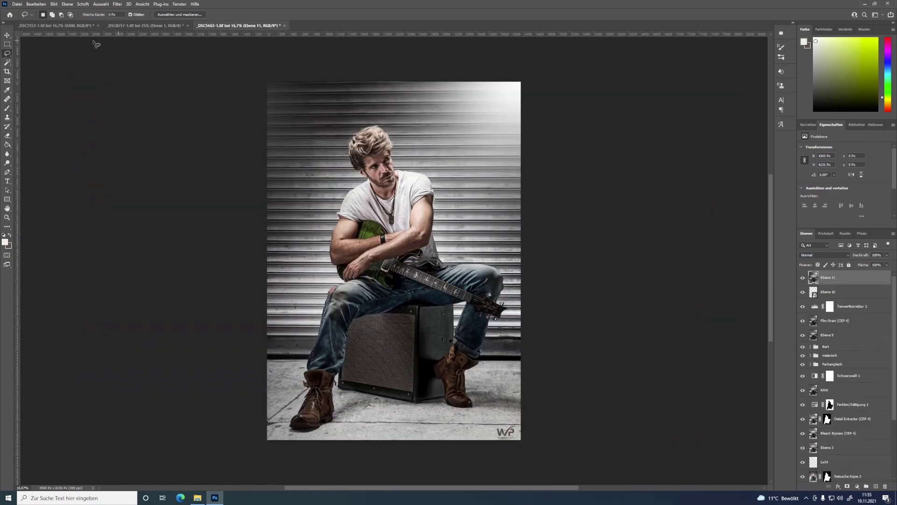
Make the Joker poster _DSC7352-1.tif active and pick a filter from the Filter menu
click(58, 25)
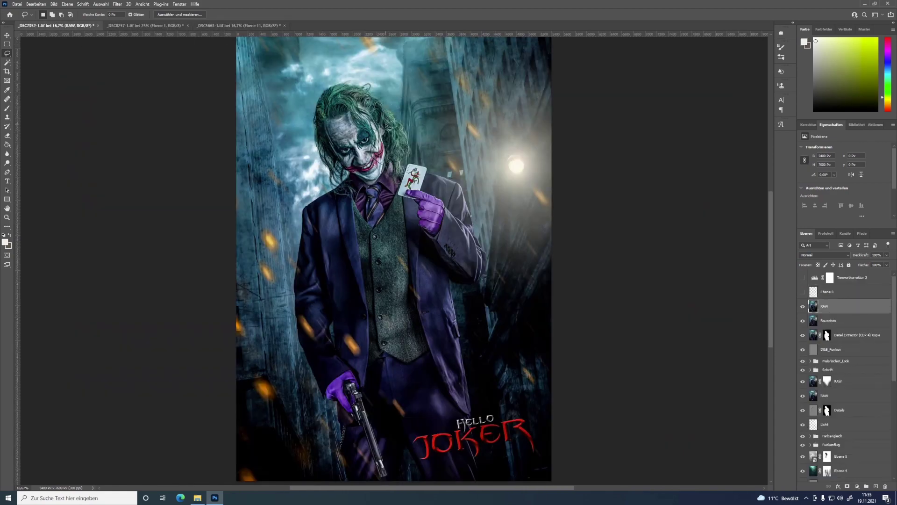
click(116, 4)
click(138, 58)
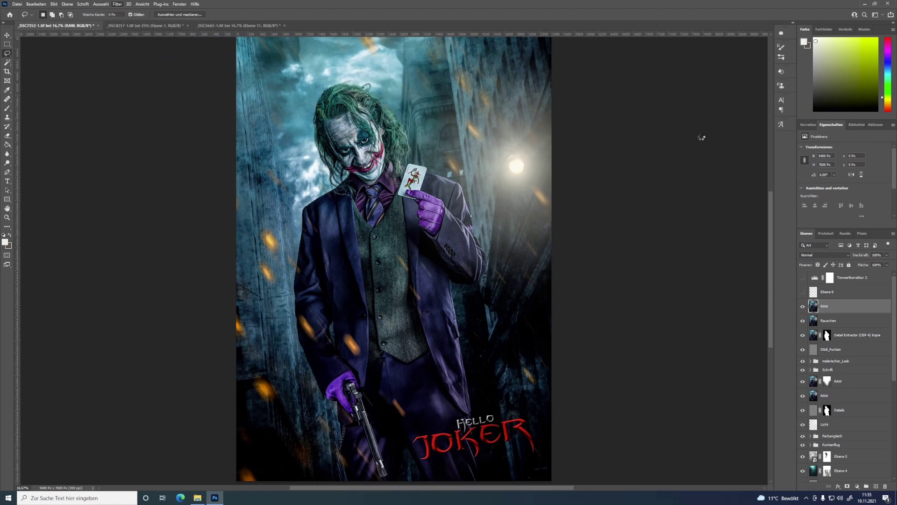